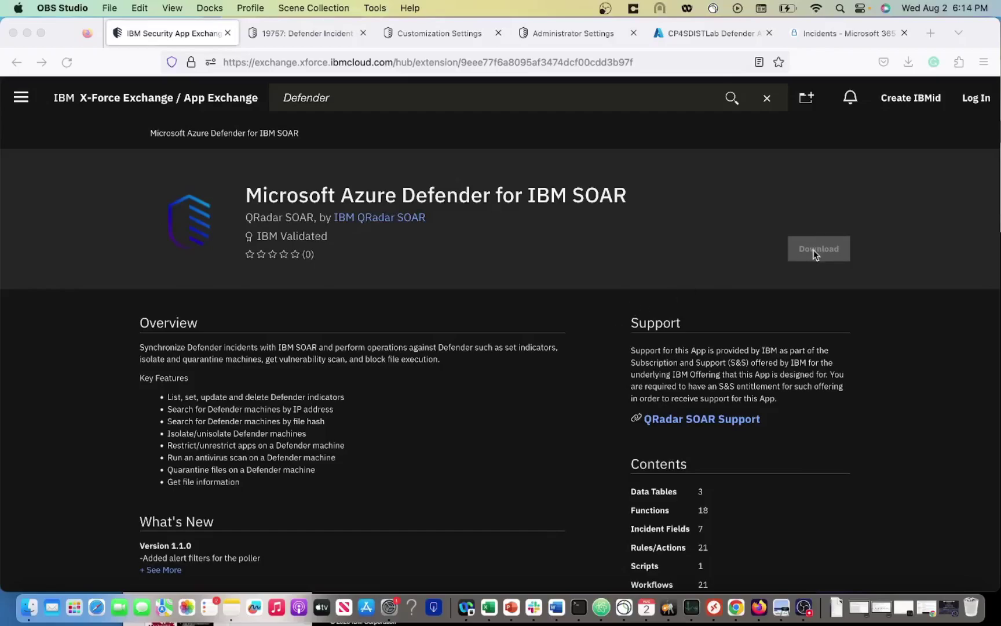
# Step: Switch to the Administrator Settings browser tab to show QRadar Suite's installed Apps page
pyautogui.click(550, 33)
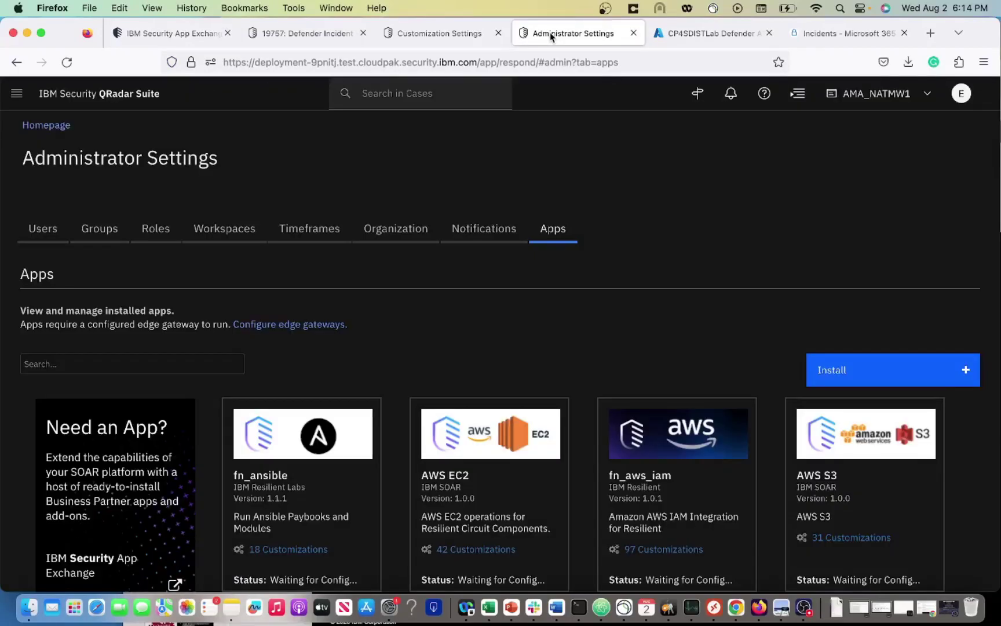
pyautogui.click(841, 372)
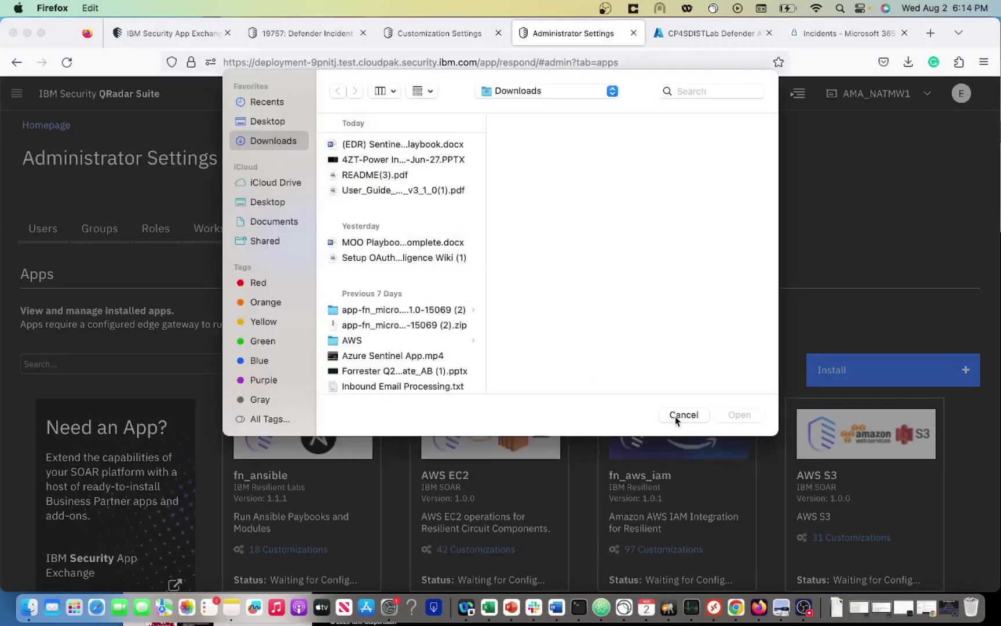
pyautogui.click(430, 326)
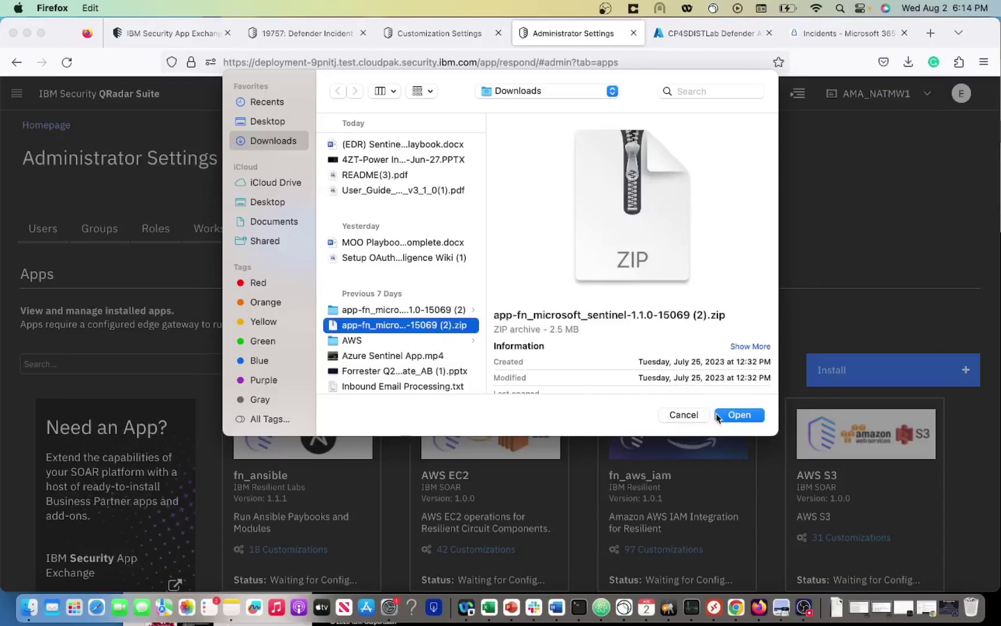
pyautogui.click(679, 416)
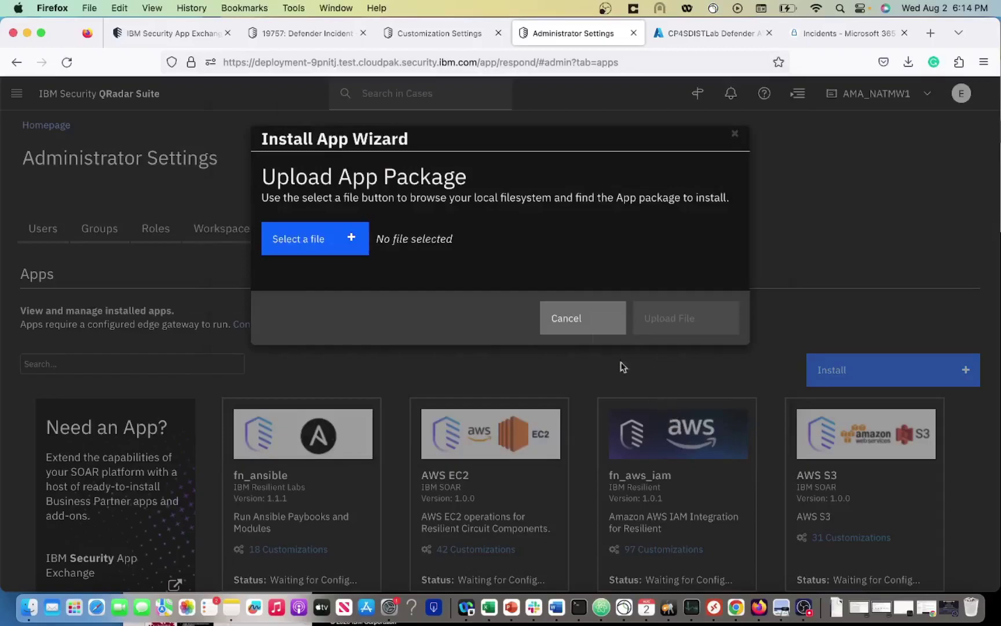
pyautogui.click(569, 326)
pyautogui.scroll(-15, 556, 336)
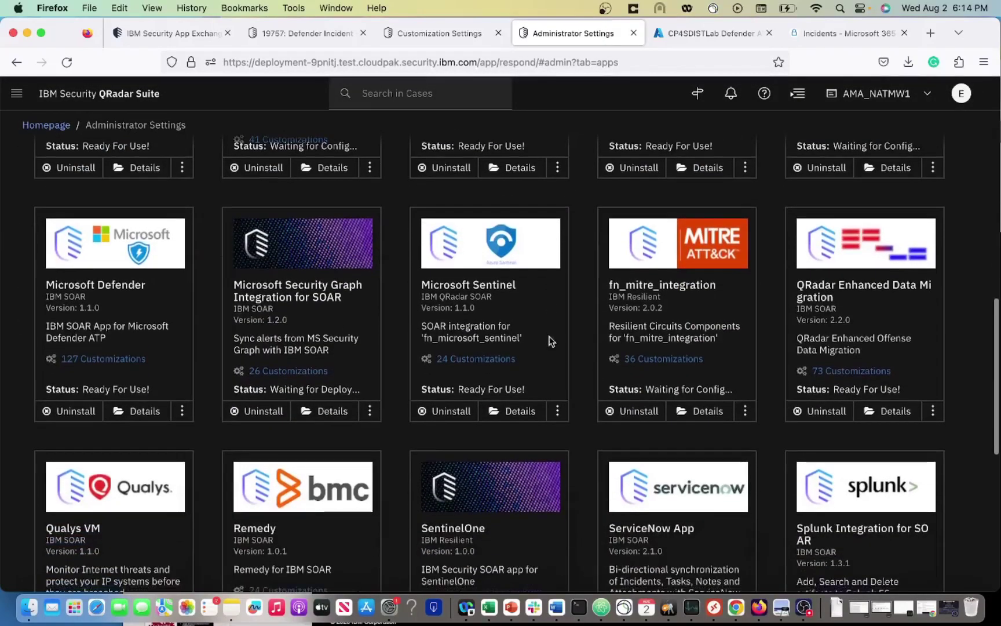
pyautogui.scroll(-5, 551, 341)
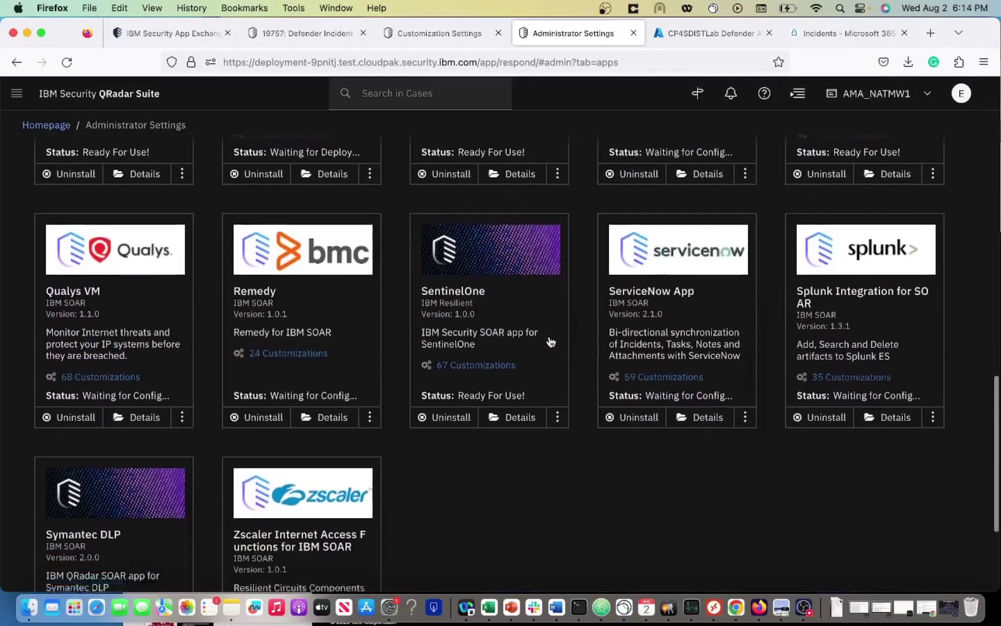
pyautogui.scroll(4, 550, 342)
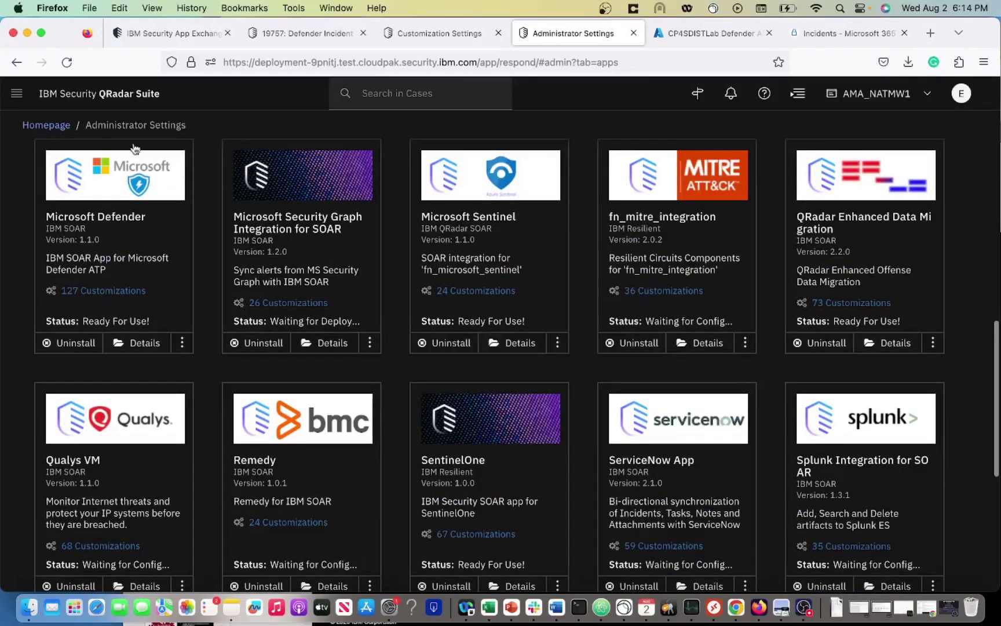
# Step: Open the Microsoft Defender app's app.config file from its Configuration tab
pyautogui.click(119, 191)
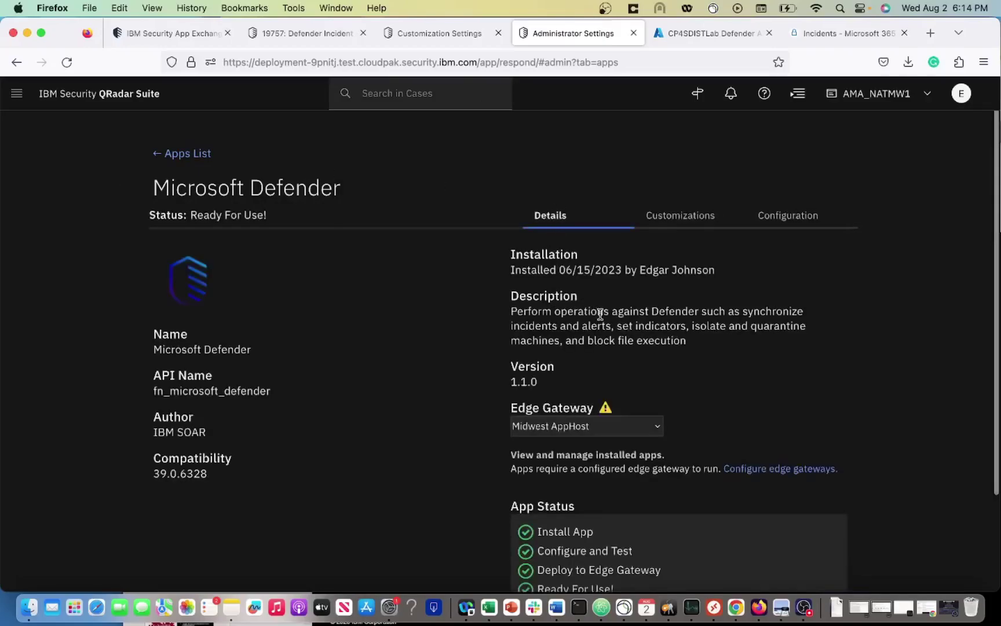
pyautogui.scroll(-3, 599, 313)
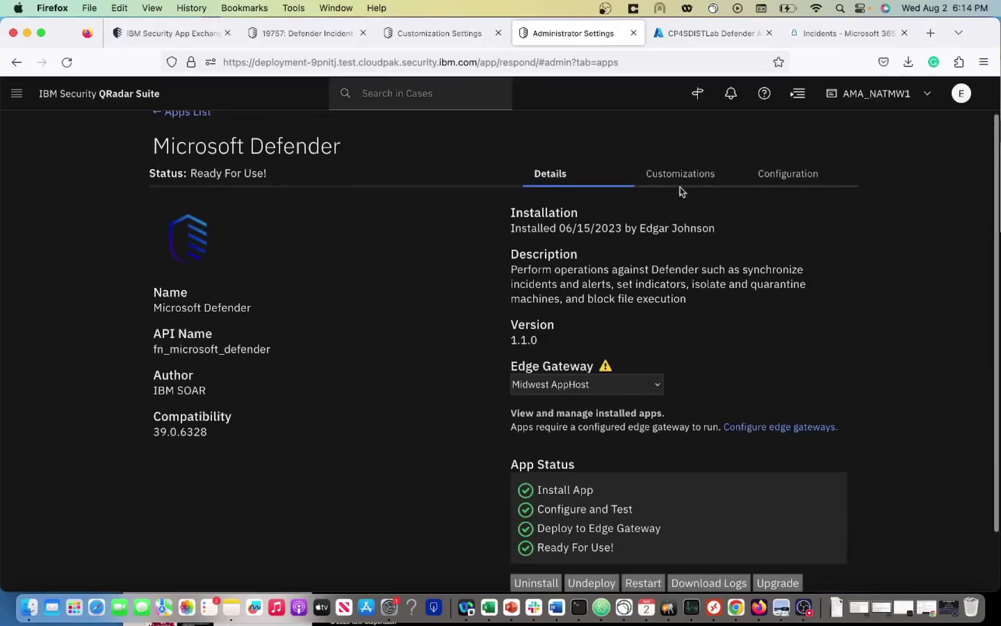
pyautogui.click(777, 175)
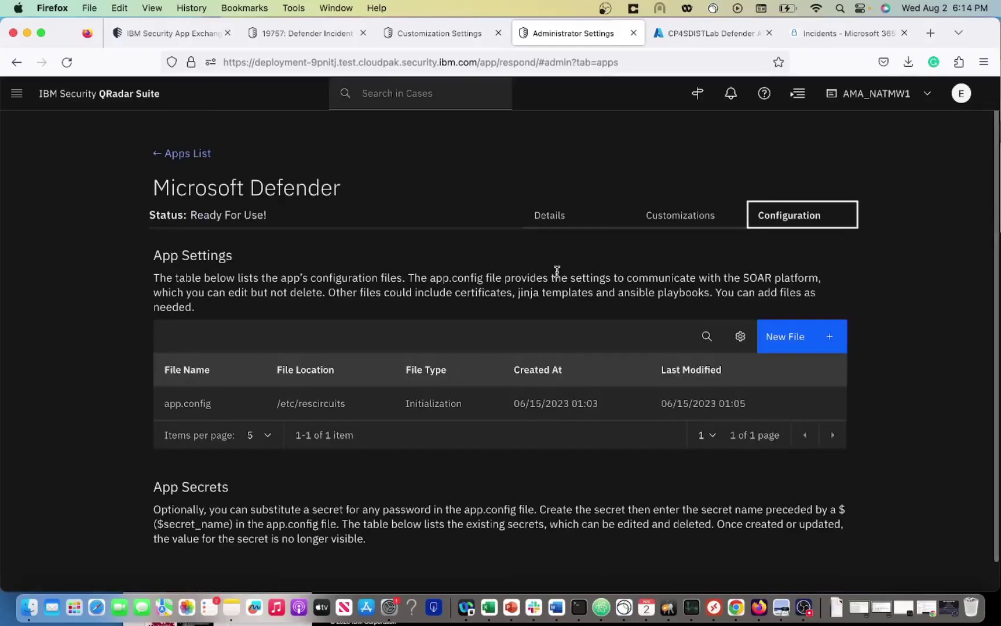
pyautogui.click(203, 414)
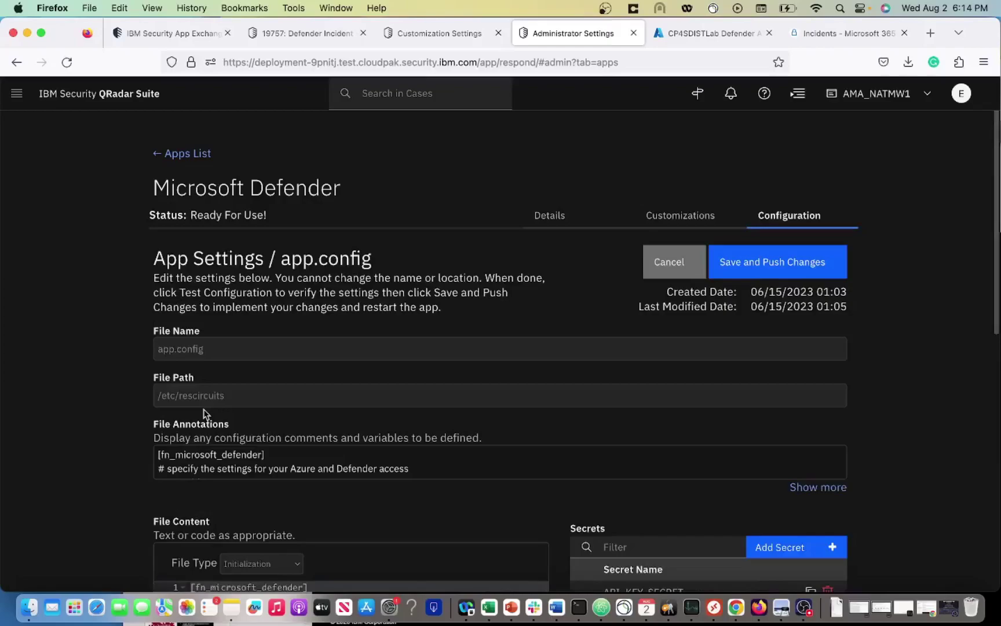
# Step: Scroll through app.config's File Content to review the Defender and SOAR connection values
pyautogui.scroll(-3, 206, 399)
pyautogui.scroll(-5, 204, 394)
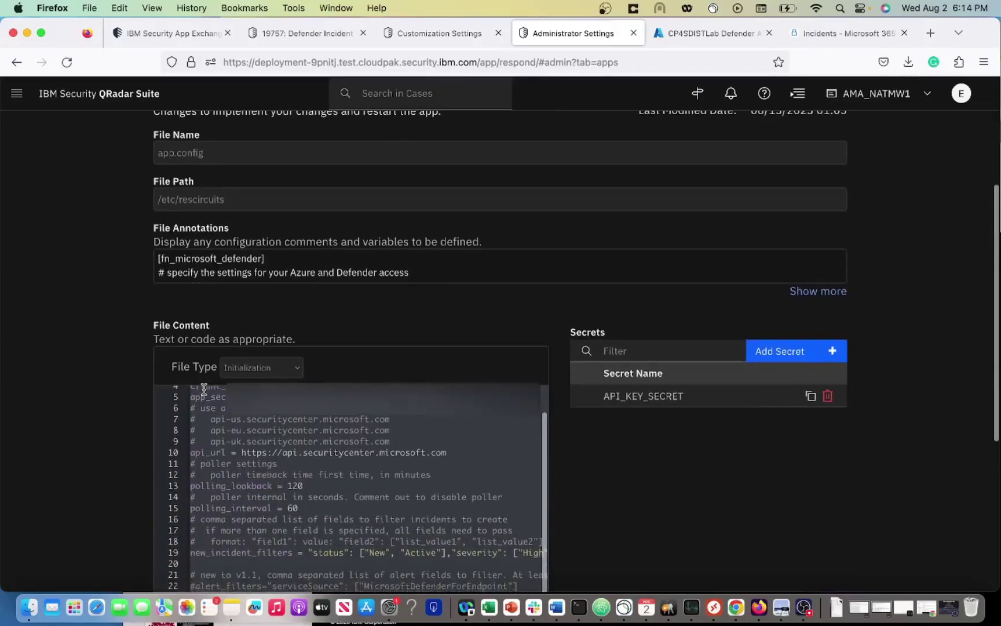
pyautogui.scroll(2, 251, 398)
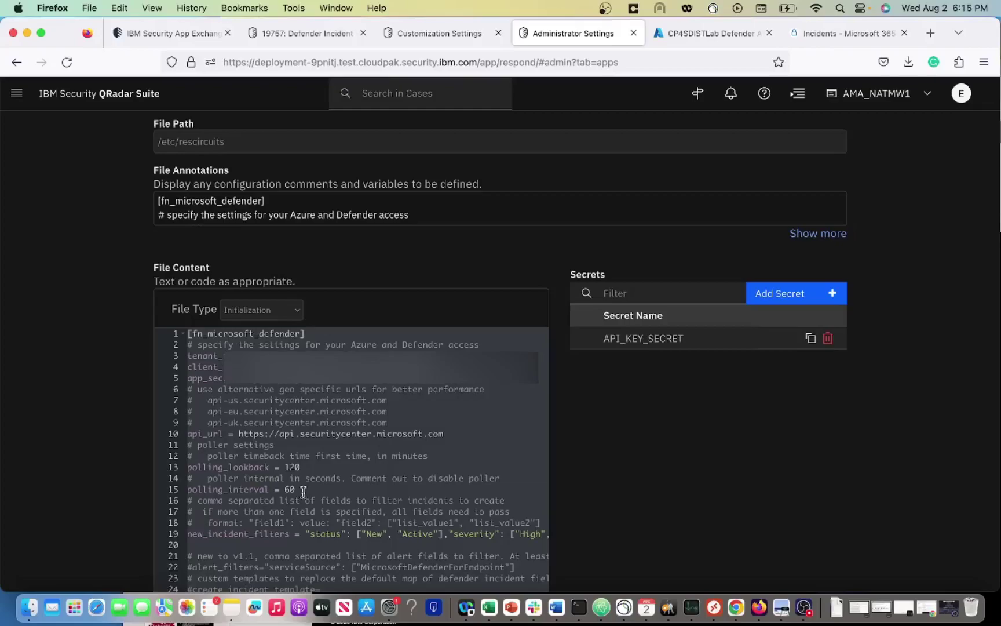
pyautogui.scroll(-3, 304, 492)
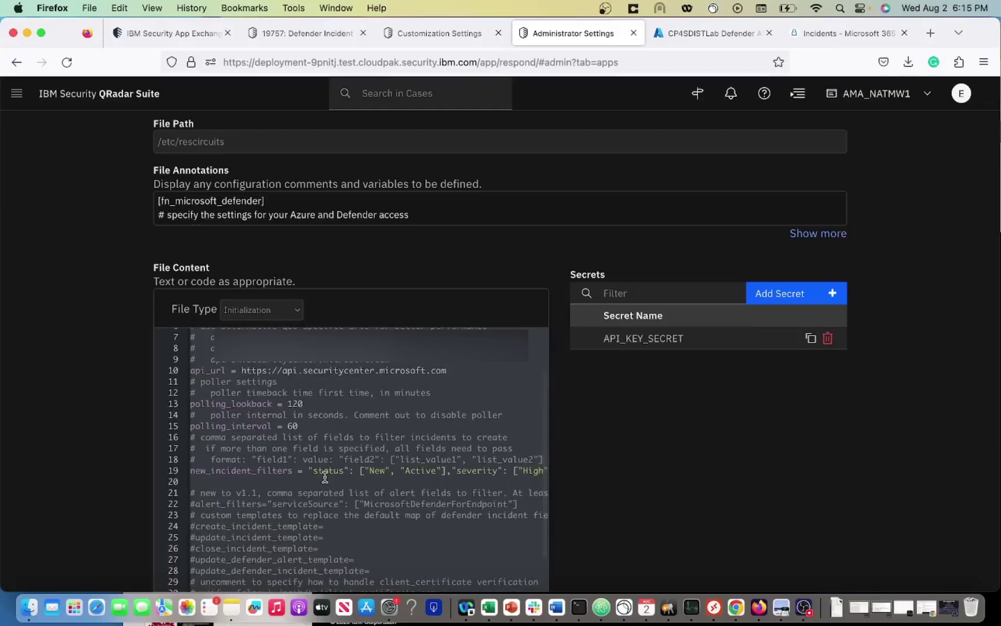
pyautogui.hscroll(3, 325, 476)
pyautogui.scroll(2, 326, 477)
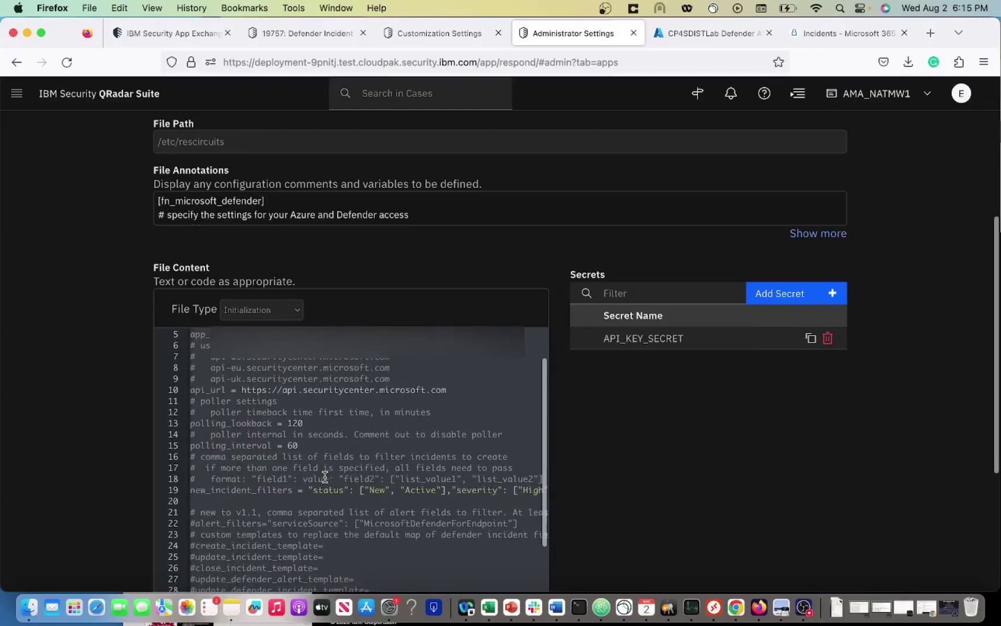
pyautogui.hscroll(1, 341, 487)
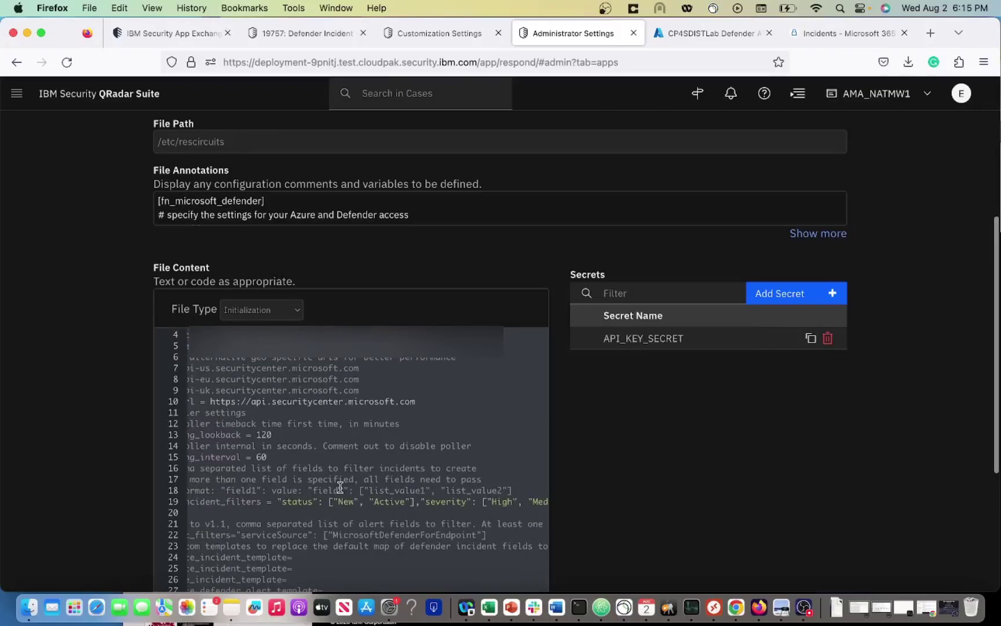
pyautogui.hscroll(5, 340, 487)
pyautogui.scroll(-1, 340, 486)
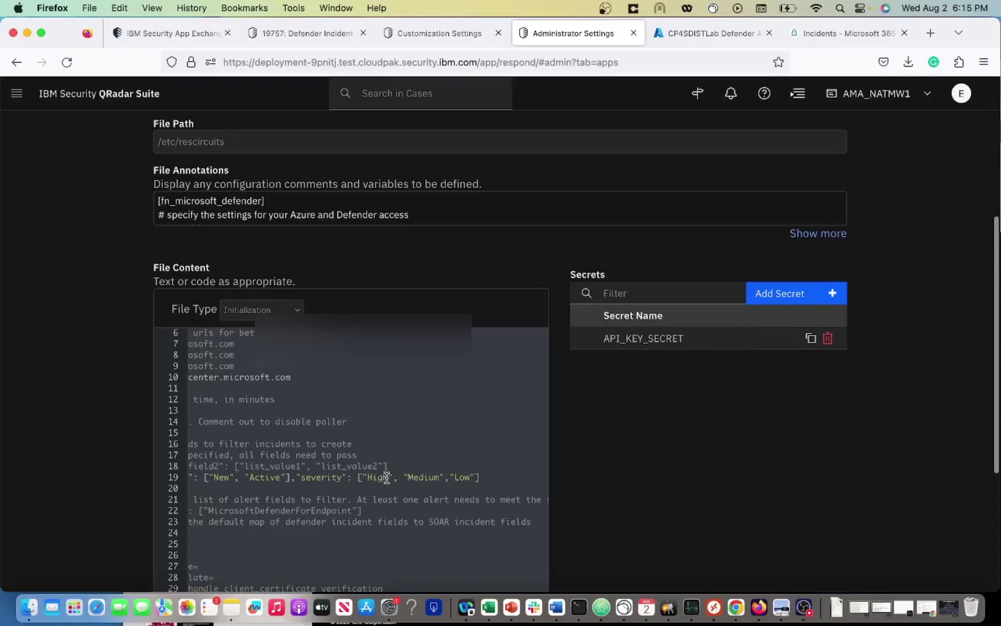
pyautogui.hscroll(-5, 389, 479)
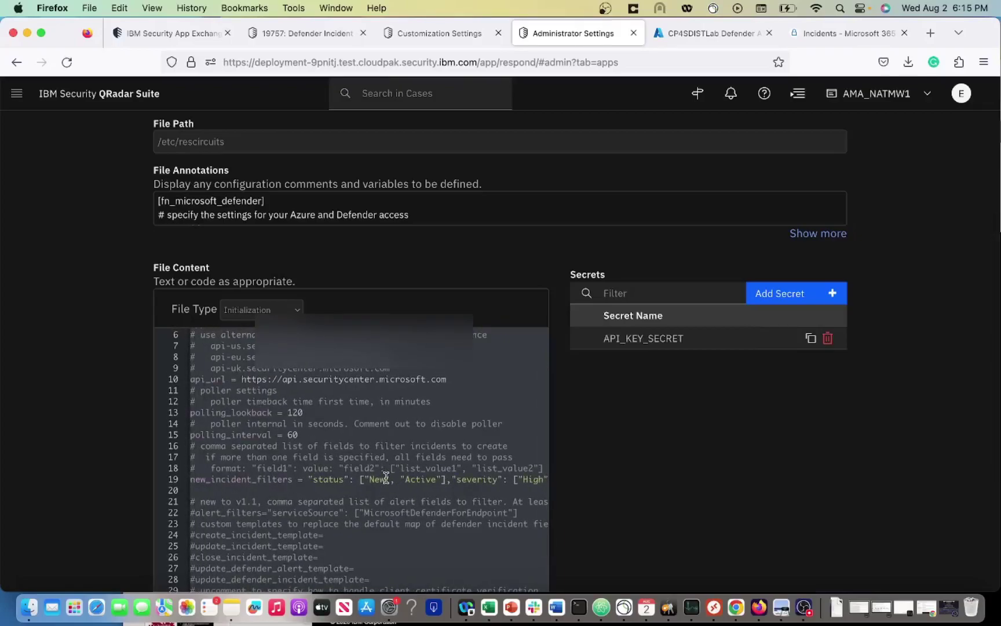
pyautogui.scroll(-4, 377, 464)
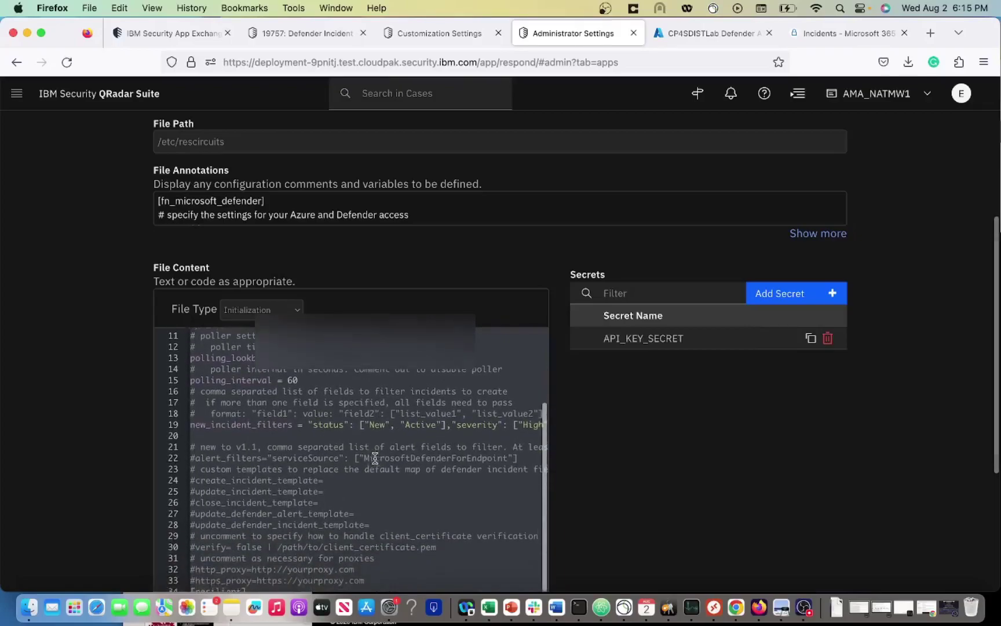
pyautogui.scroll(-1, 374, 459)
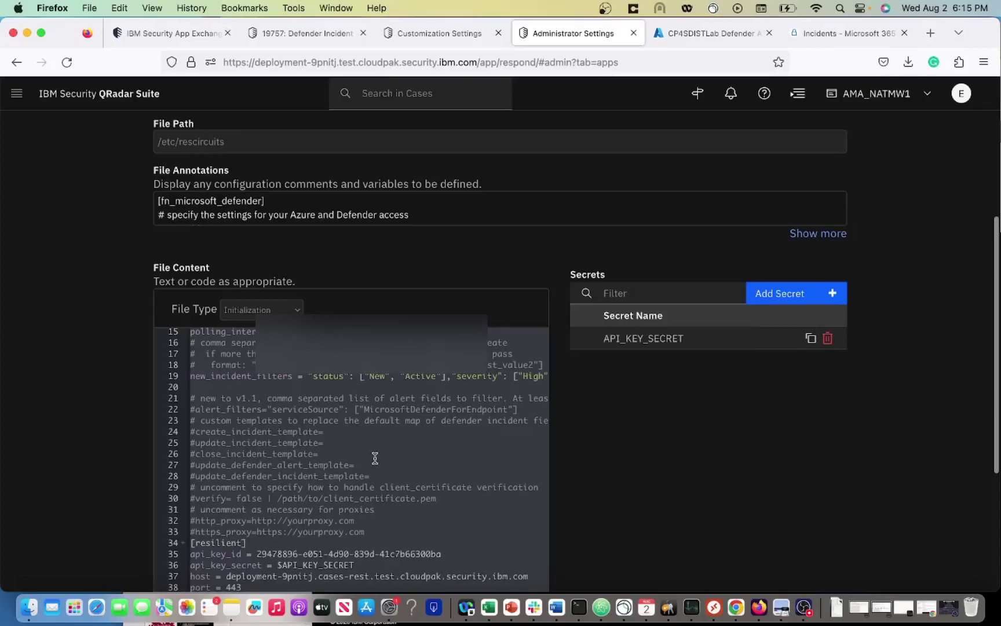
pyautogui.scroll(5, 375, 458)
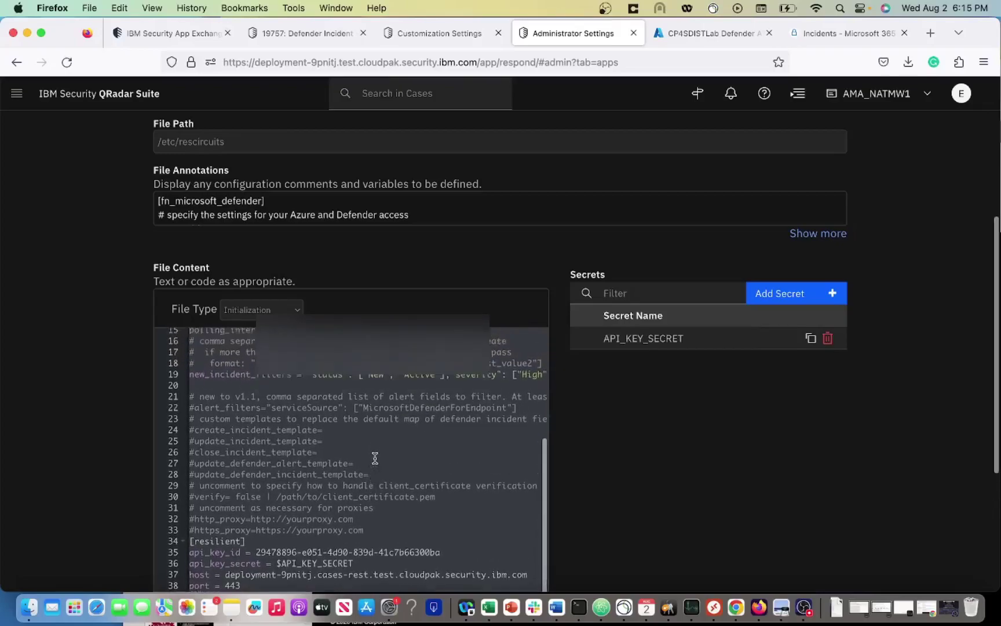
pyautogui.scroll(2, 375, 458)
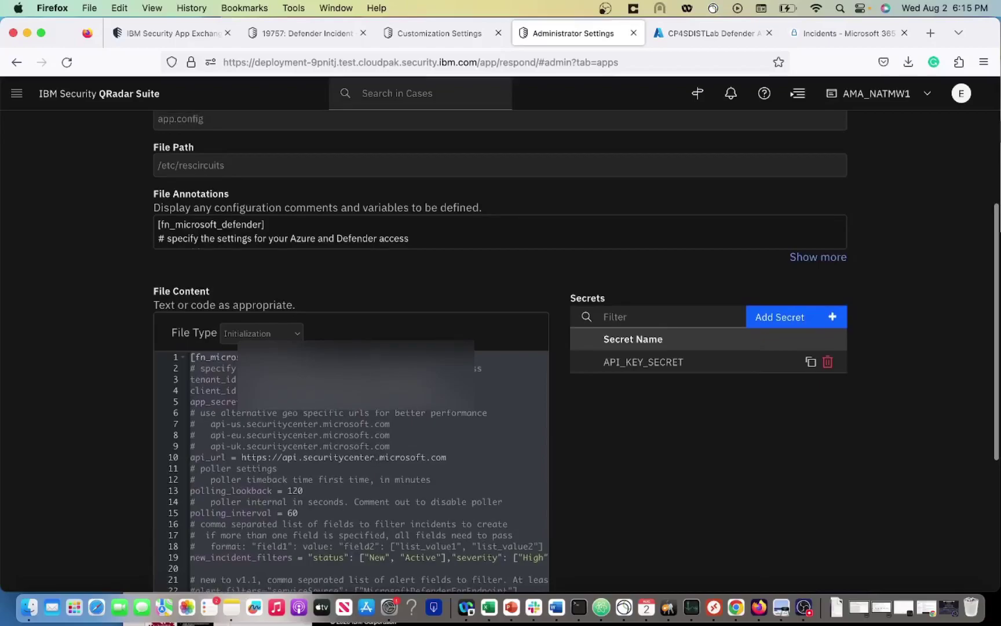
# Step: Navigate to Azure Active Directory's App registrations in the Azure portal
pyautogui.click(683, 34)
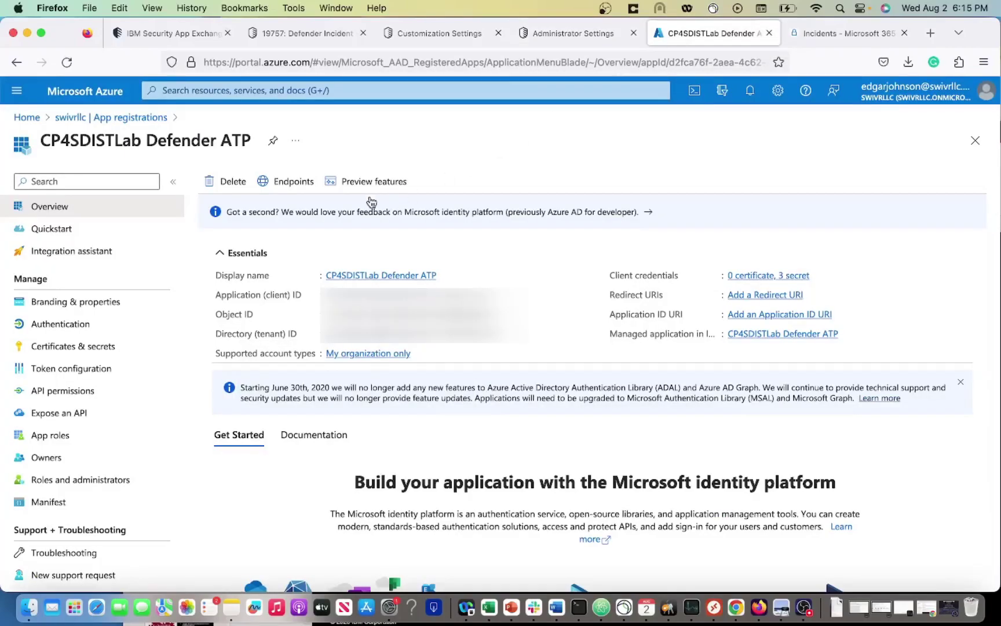
pyautogui.click(201, 92)
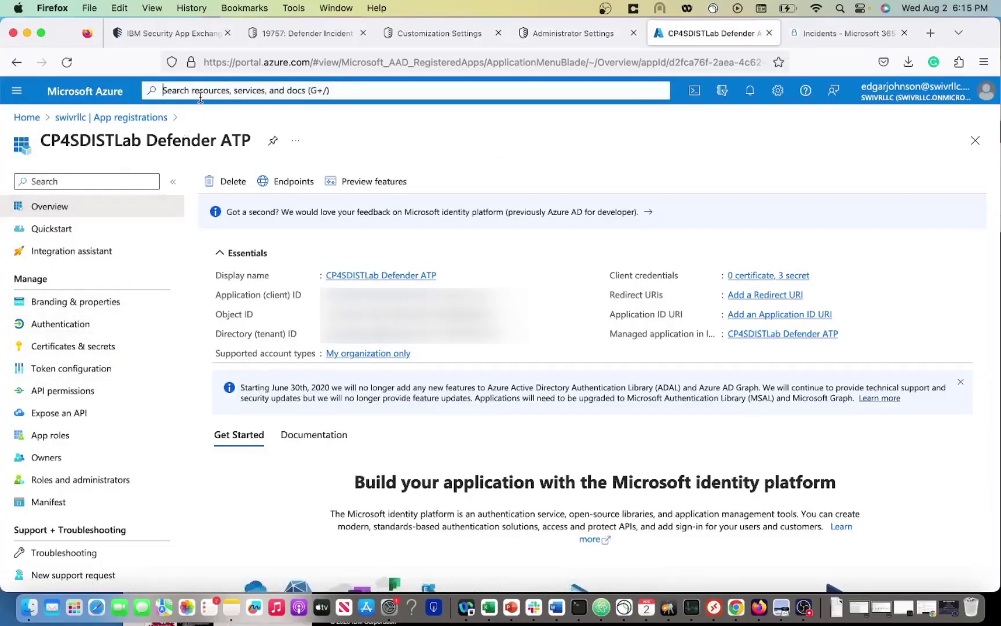
pyautogui.click(187, 321)
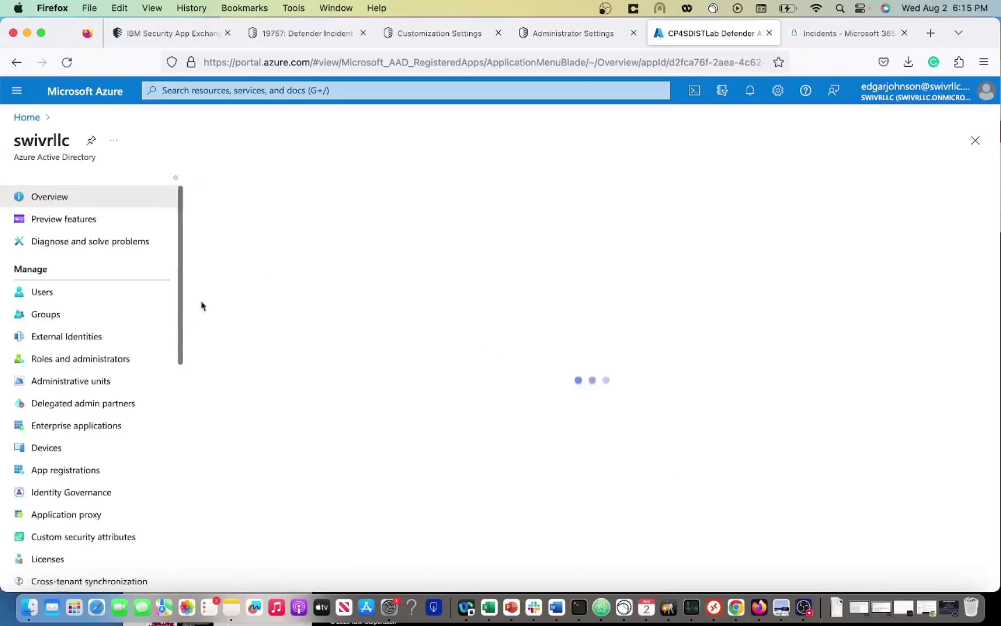
pyautogui.click(96, 470)
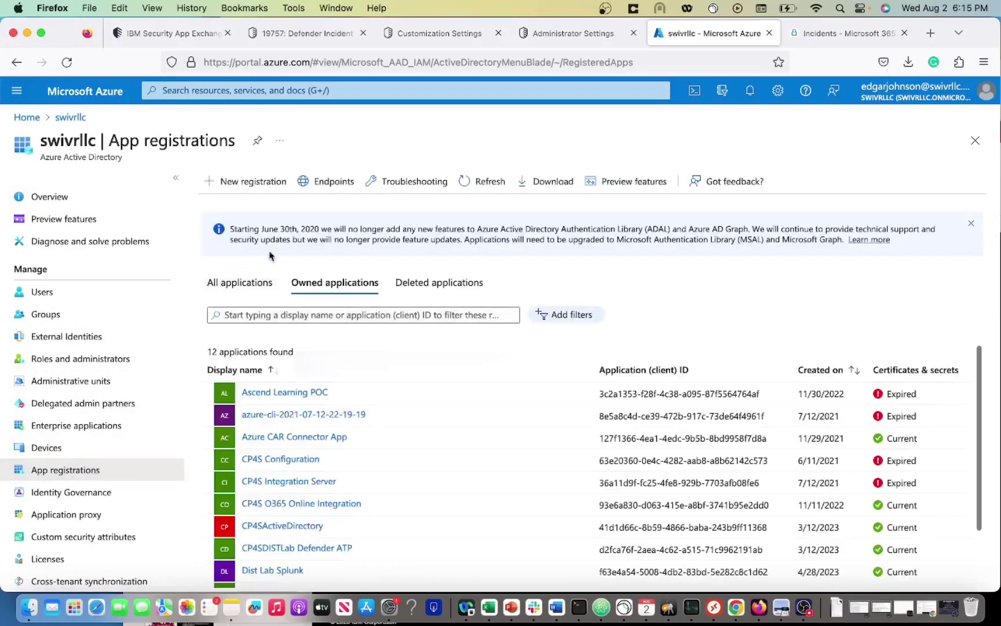
pyautogui.click(252, 181)
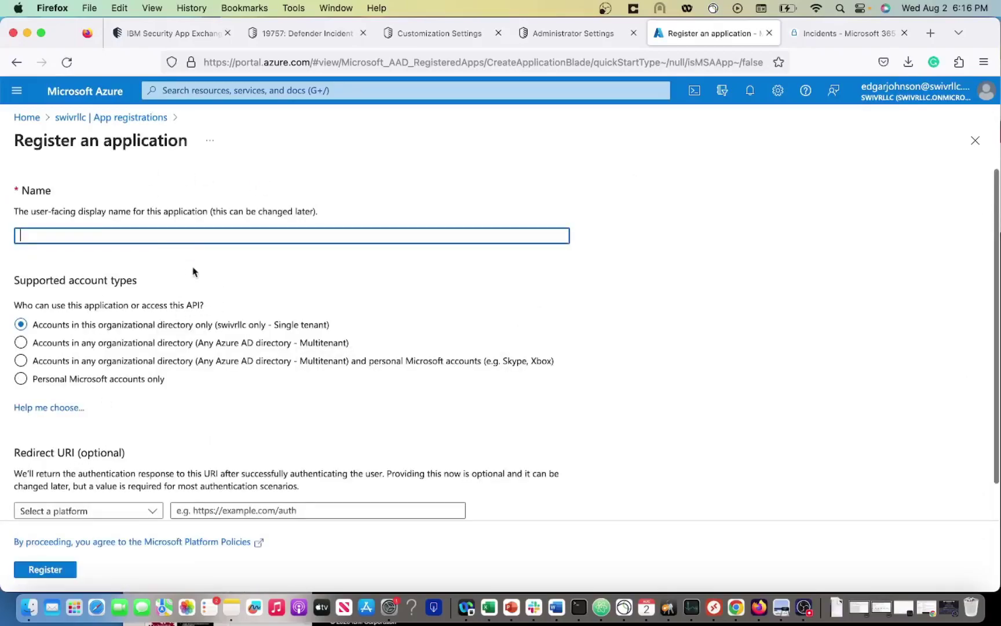
pyautogui.scroll(-1, 193, 266)
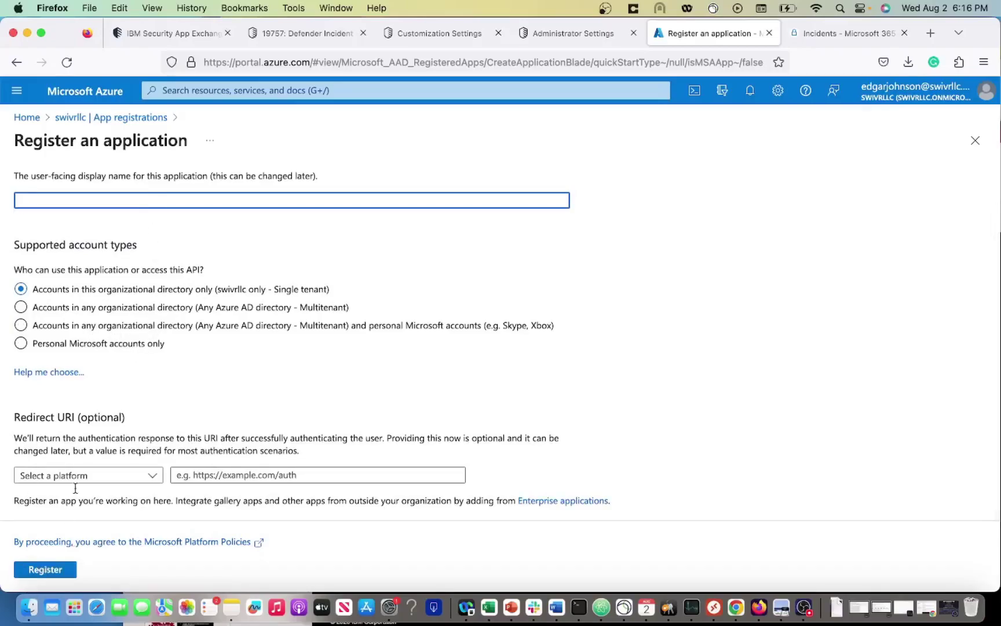
# Step: Filter all applications by 'Defe' and open the CP4SDISTLab Defender ATP registration
pyautogui.click(140, 118)
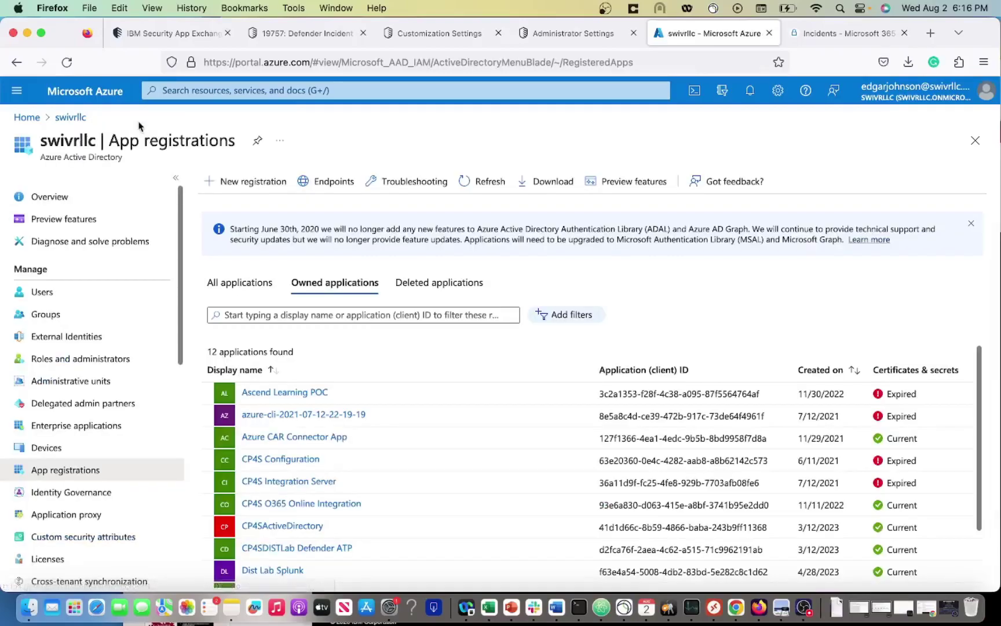
pyautogui.click(260, 284)
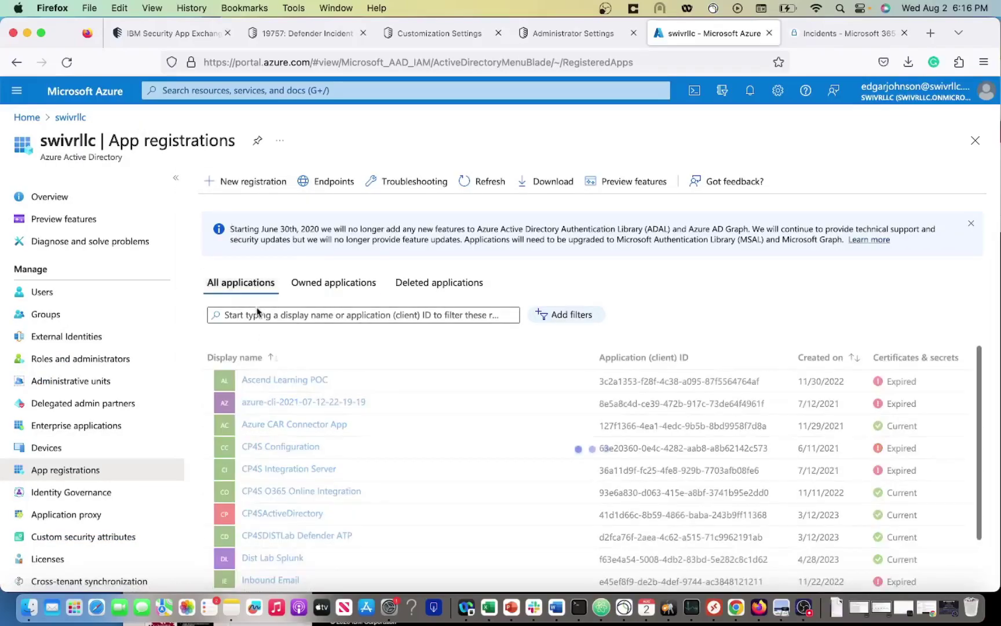
pyautogui.click(258, 314)
pyautogui.write('Def')
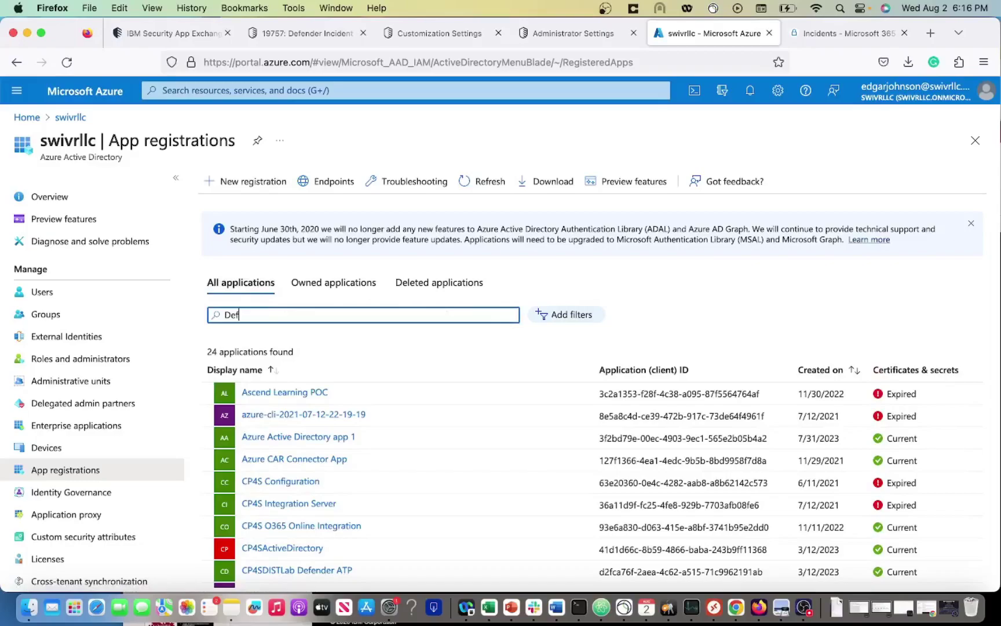
pyautogui.write('e')
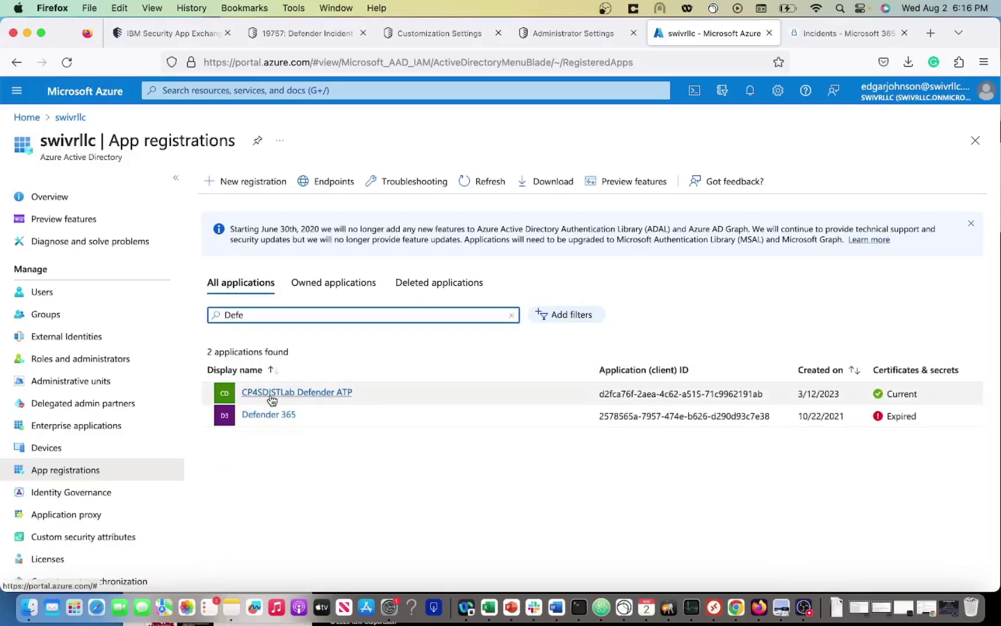
pyautogui.click(272, 395)
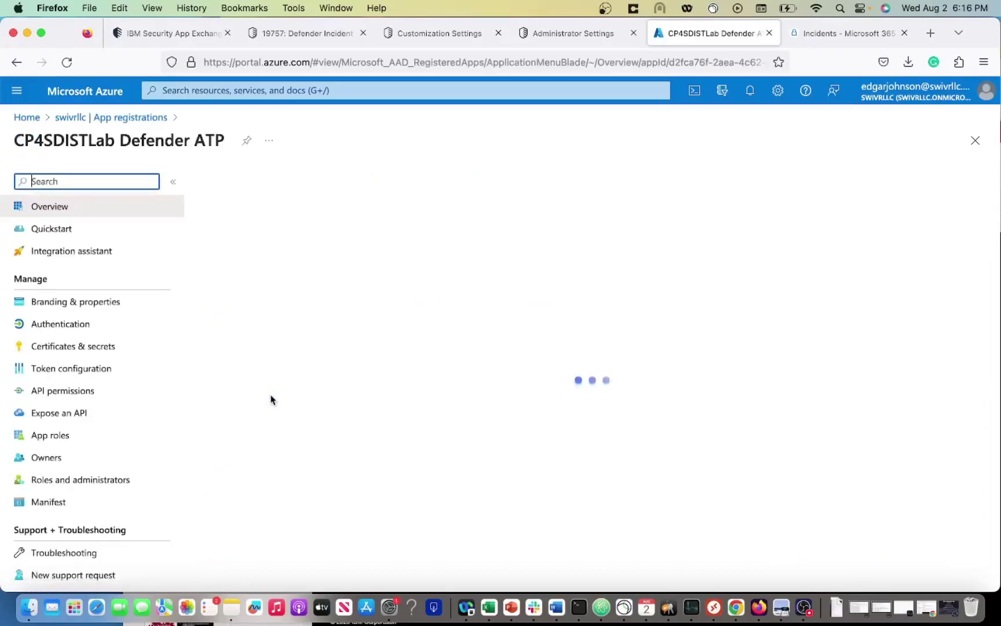
pyautogui.scroll(-1, 271, 396)
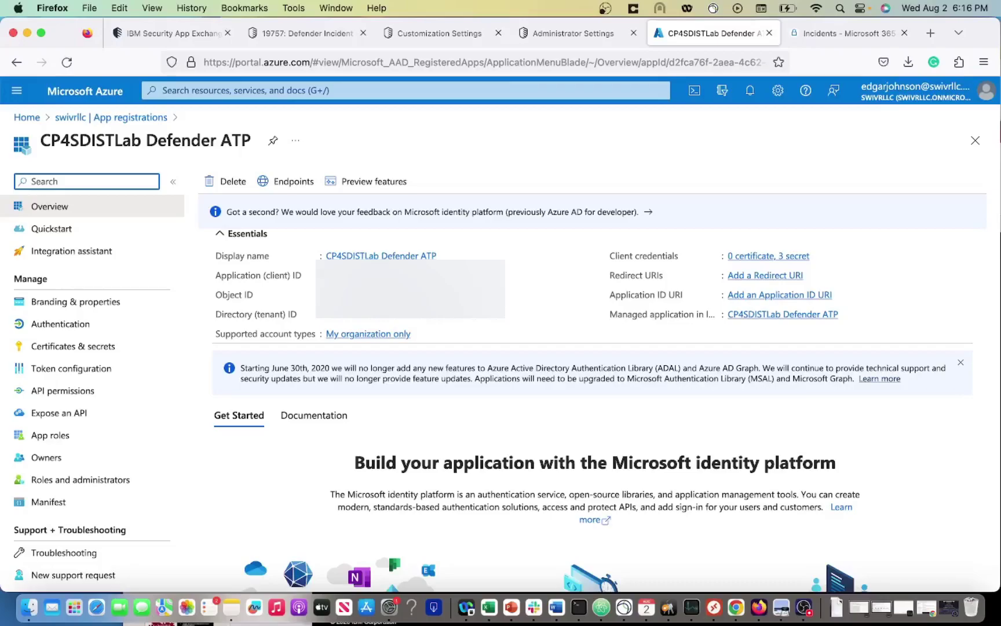
pyautogui.click(570, 35)
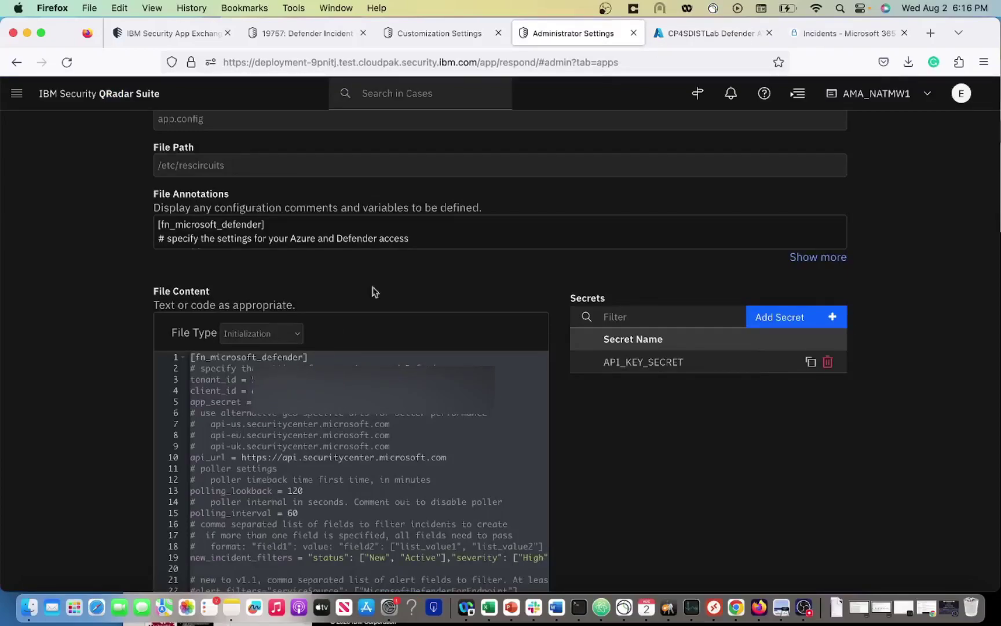
pyautogui.click(669, 34)
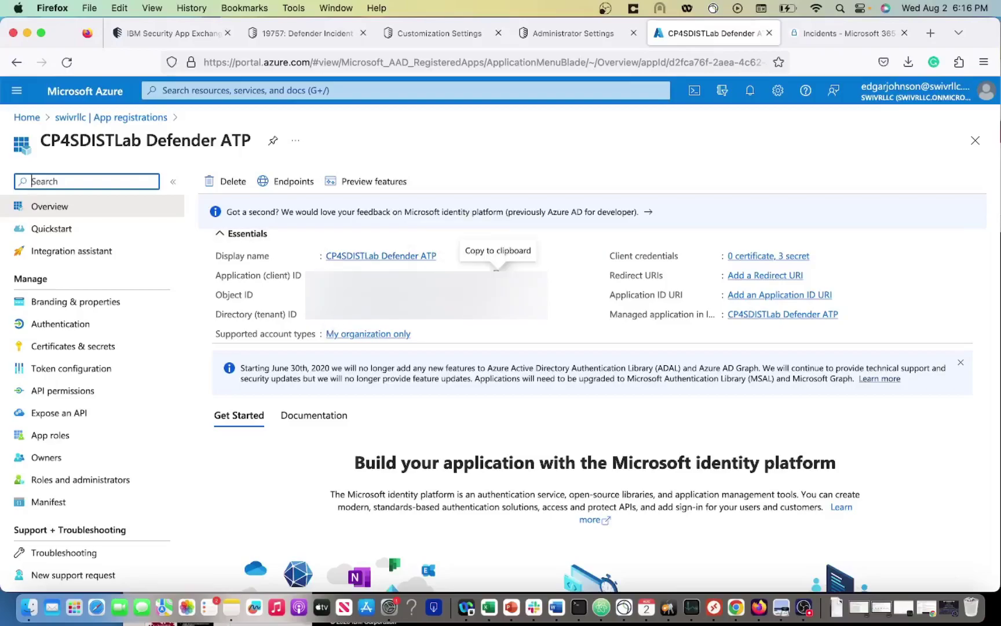
pyautogui.click(562, 35)
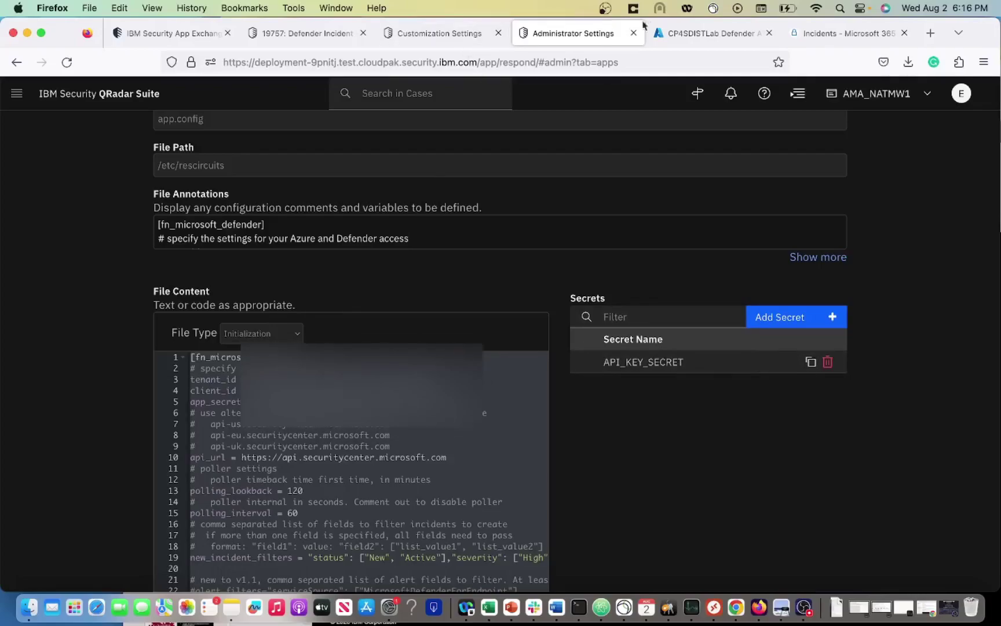
pyautogui.click(666, 33)
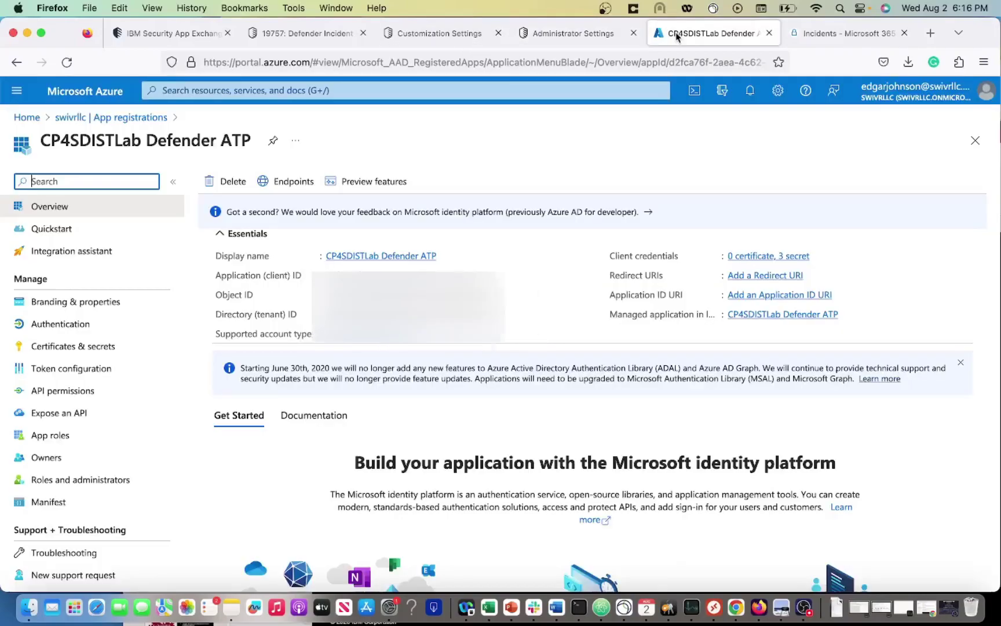
# Step: Review the app's granted API permissions, then bring up its Certificates & secrets list
pyautogui.click(61, 396)
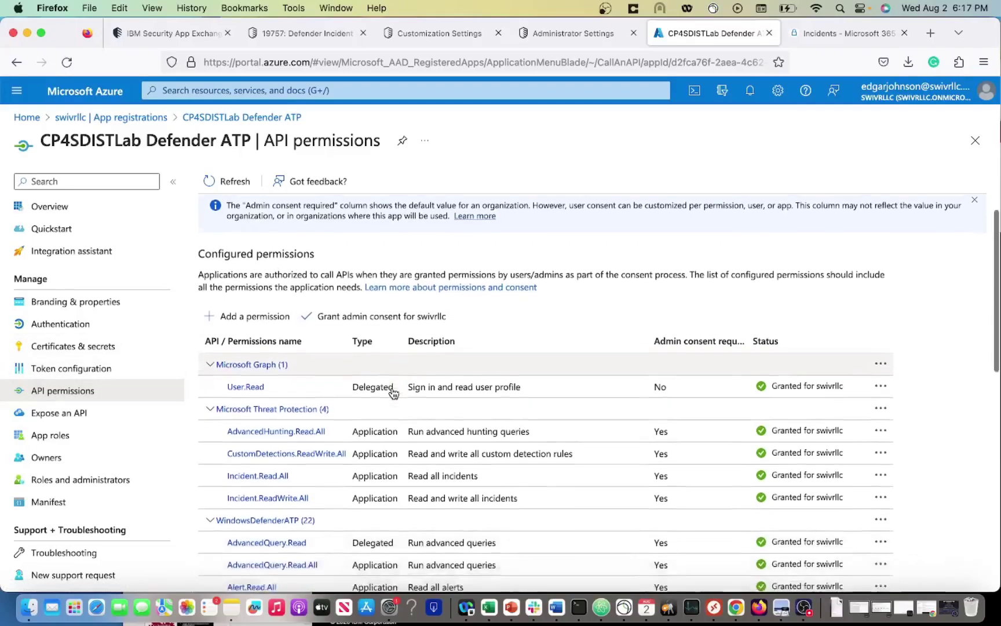
pyautogui.scroll(-3, 393, 393)
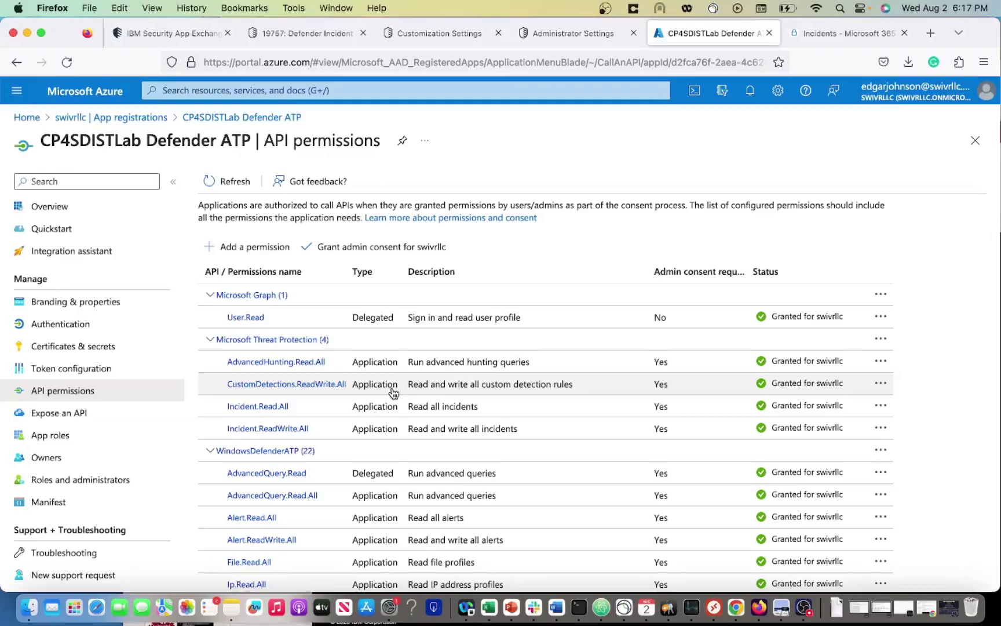
pyautogui.scroll(4, 393, 393)
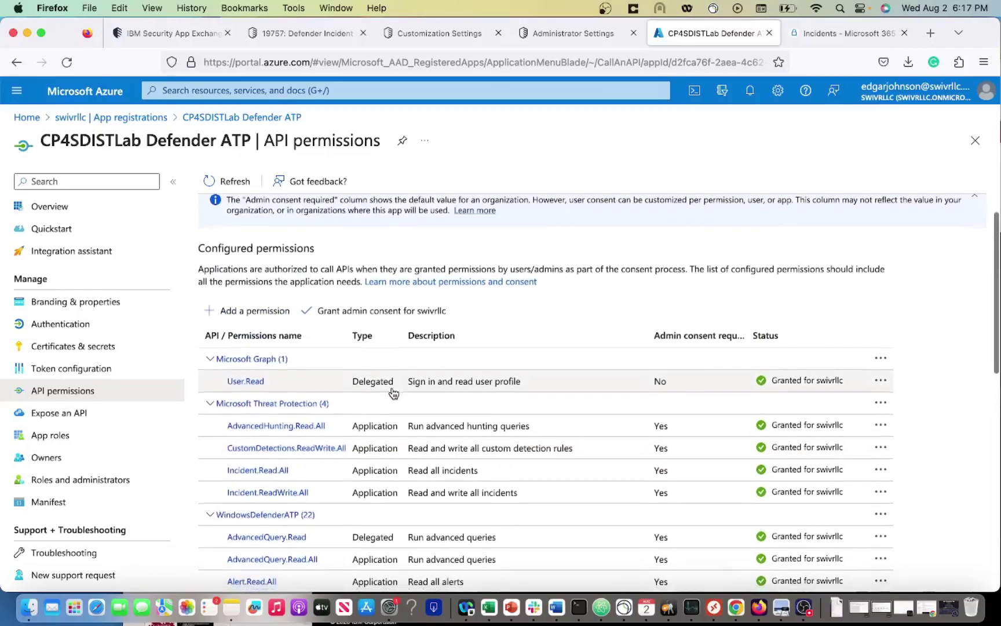
pyautogui.scroll(-3, 392, 393)
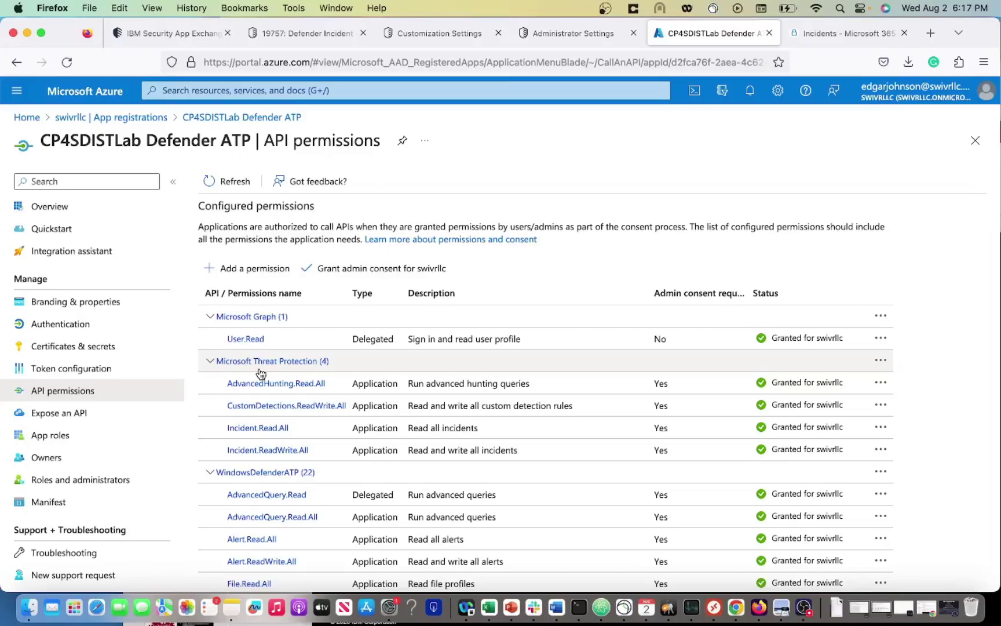
pyautogui.scroll(-8, 261, 374)
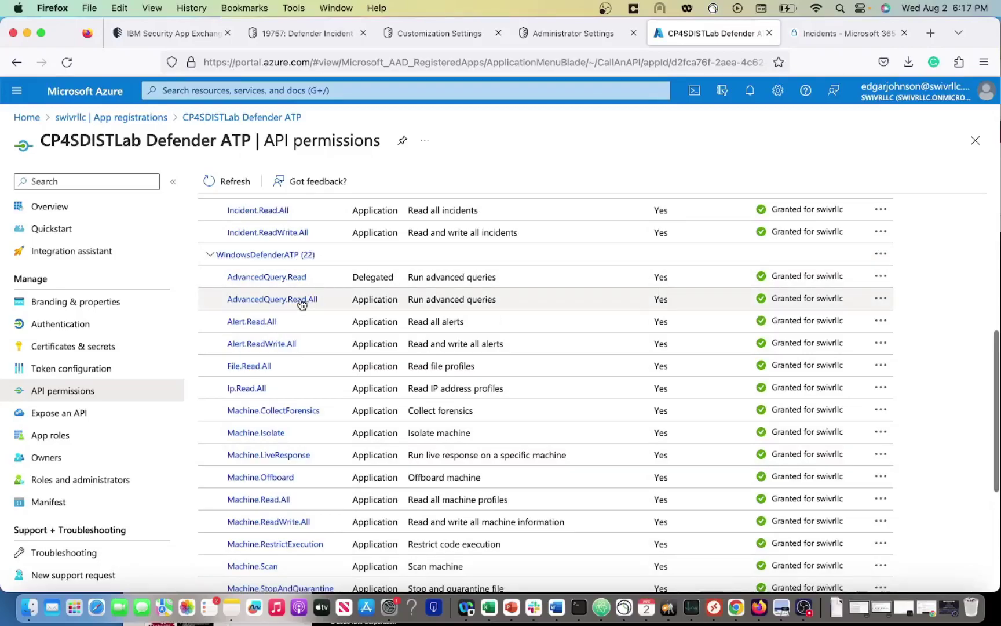
pyautogui.scroll(-2, 300, 298)
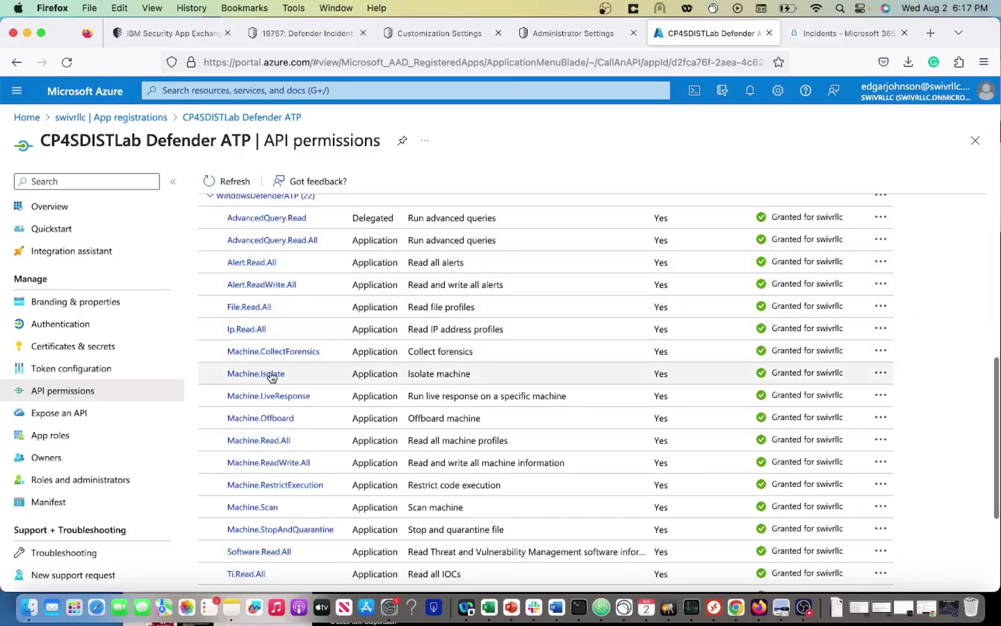
pyautogui.scroll(-5, 271, 377)
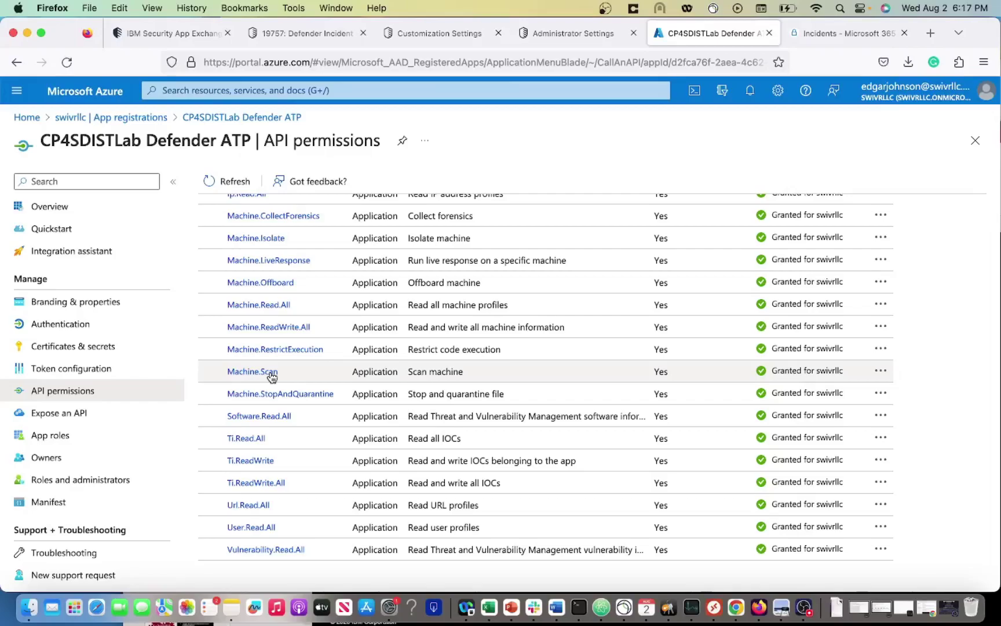
pyautogui.scroll(10, 272, 377)
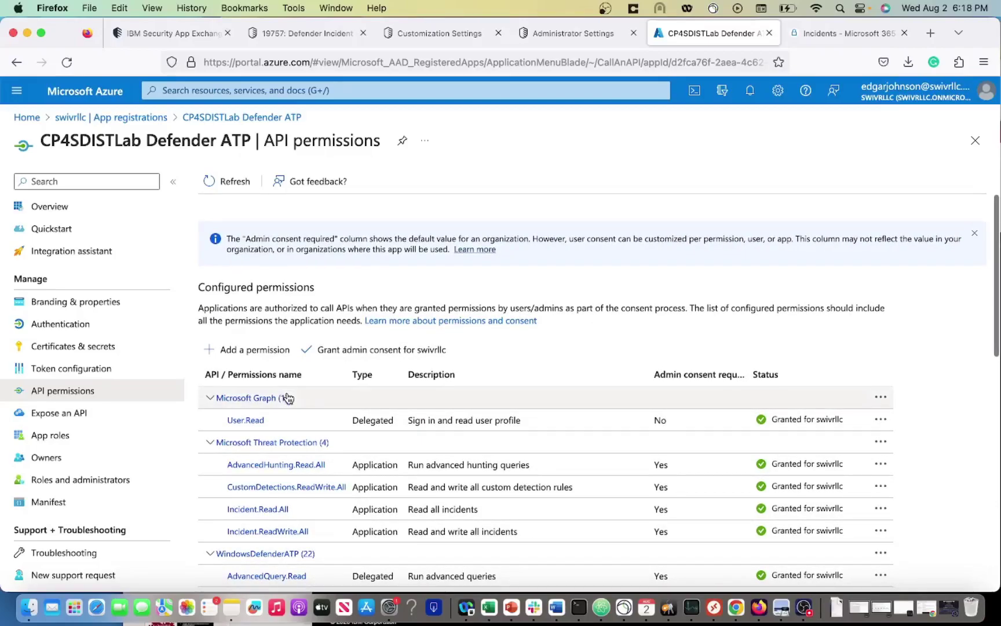
pyautogui.click(108, 346)
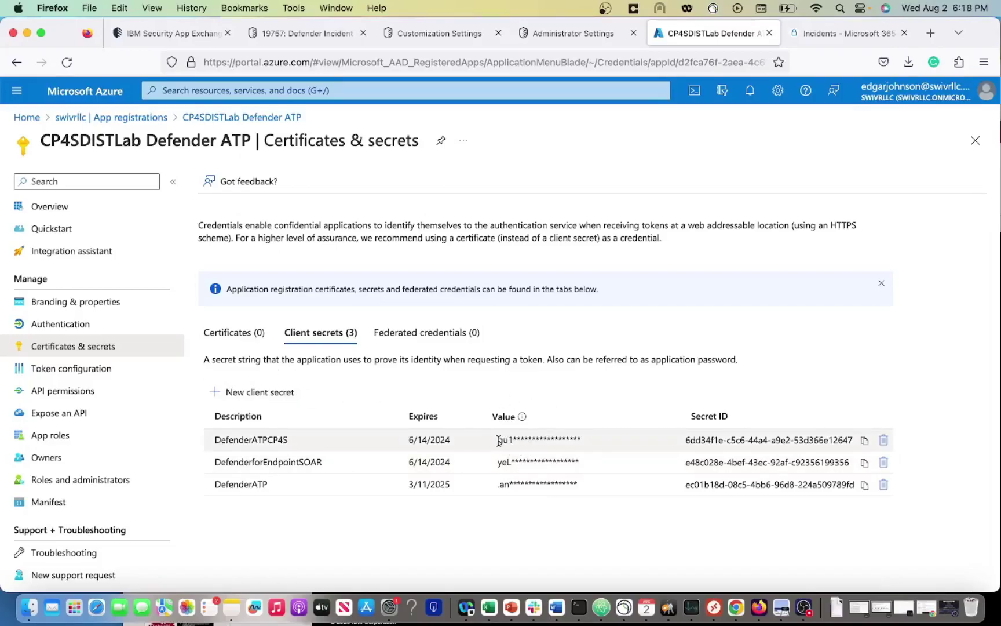
pyautogui.moveTo(498, 442); pyautogui.dragTo(590, 448)
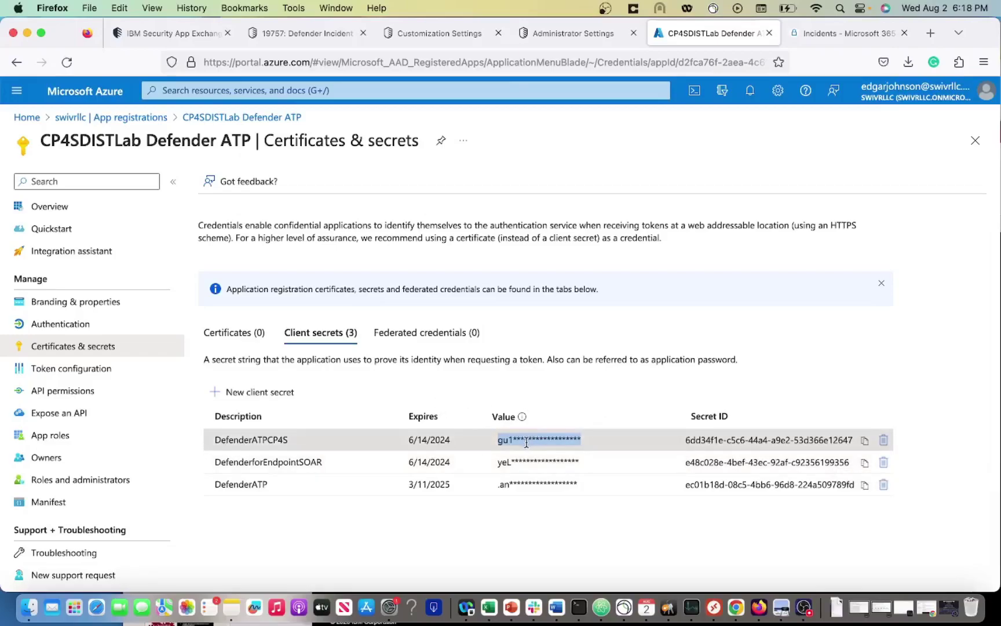
pyautogui.click(549, 34)
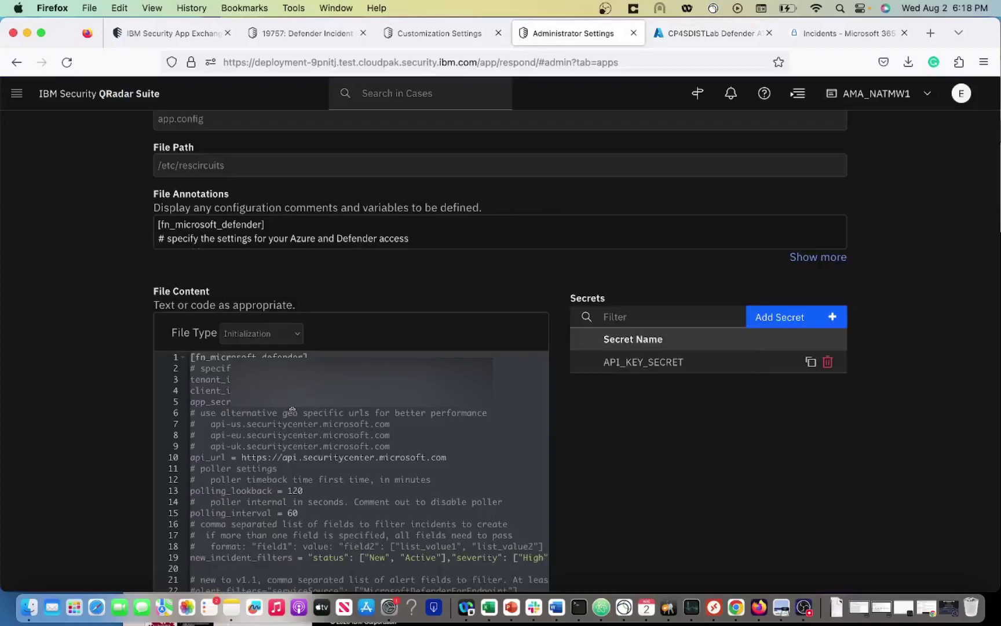
pyautogui.scroll(-5, 297, 448)
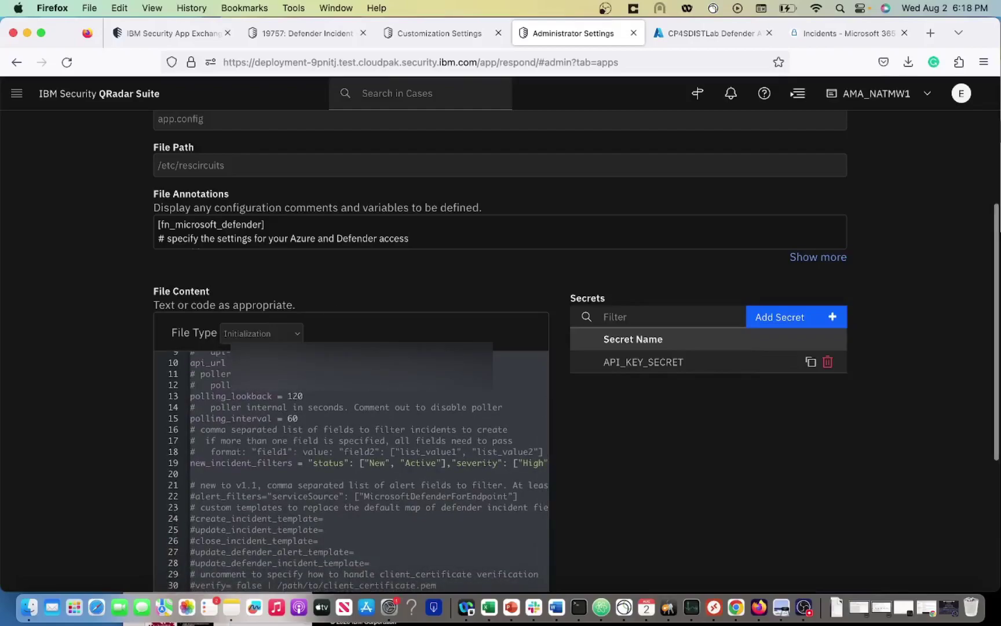
pyautogui.click(678, 34)
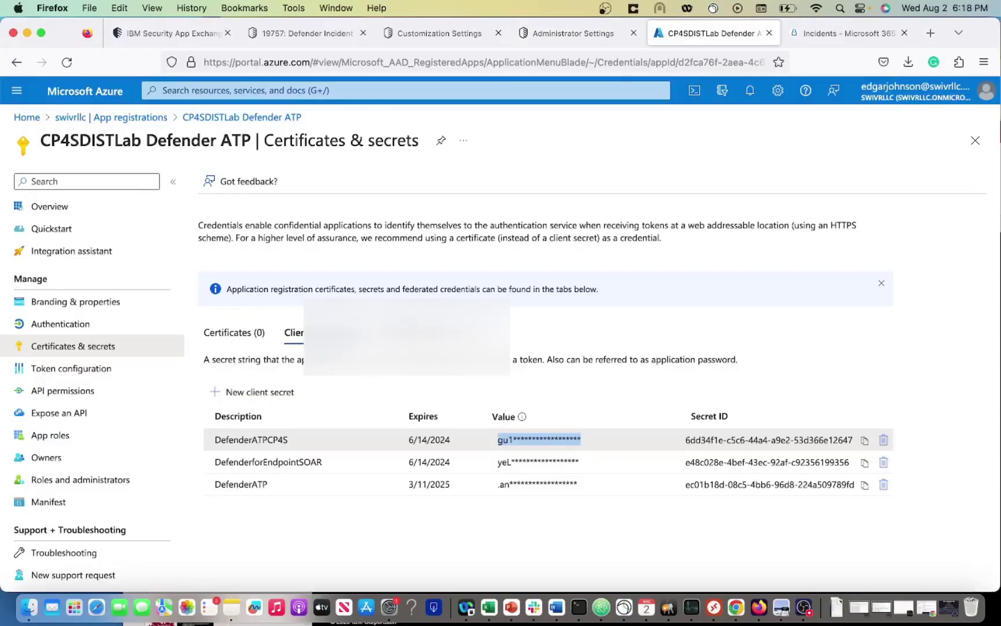
# Step: Reopen API permissions and search the organization's APIs for 'Microsoft T' when requesting a permission
pyautogui.click(81, 391)
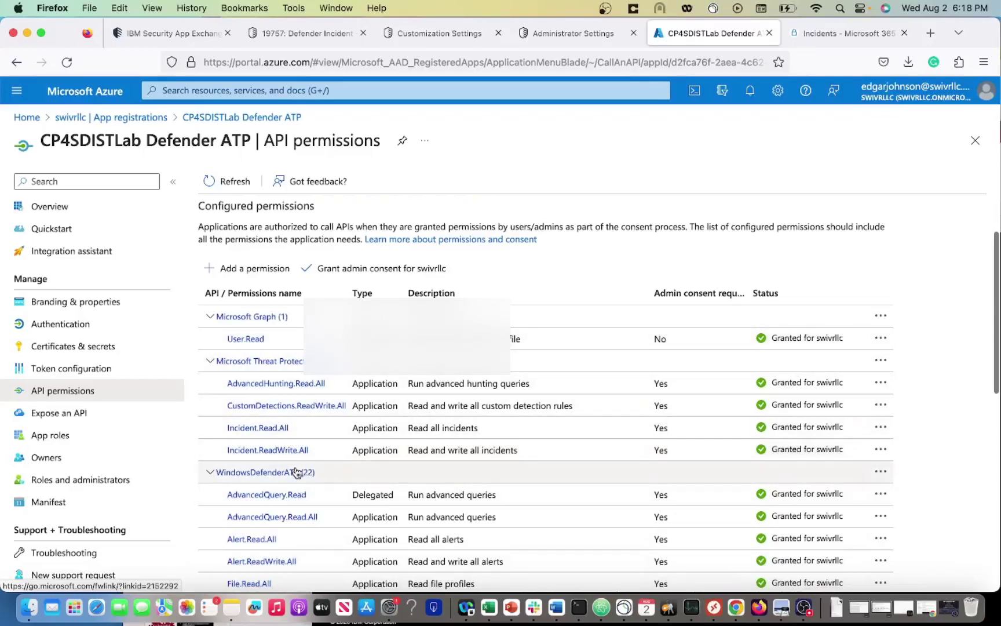
pyautogui.click(267, 269)
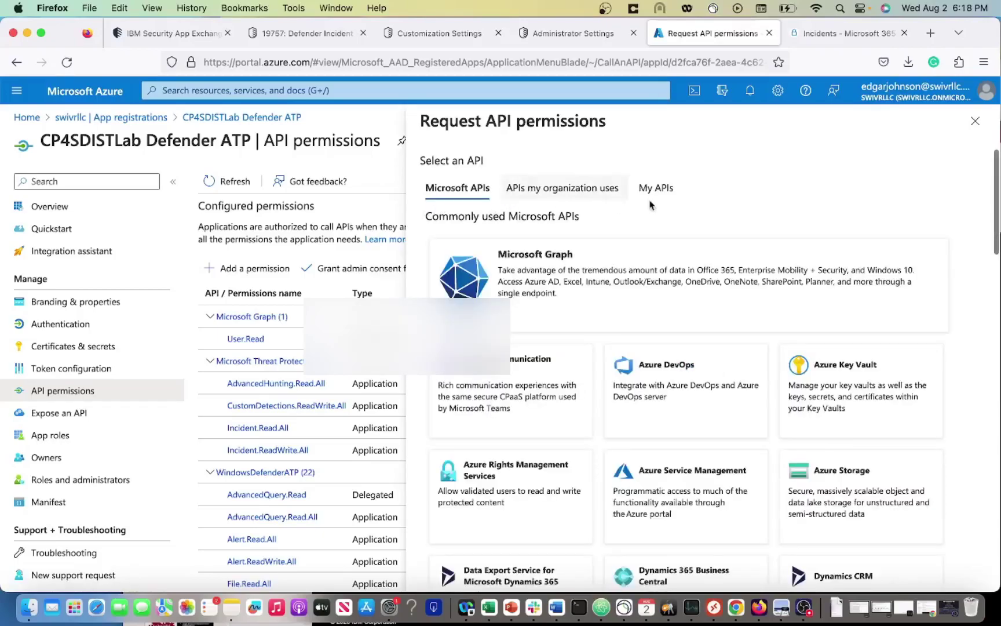
pyautogui.click(597, 192)
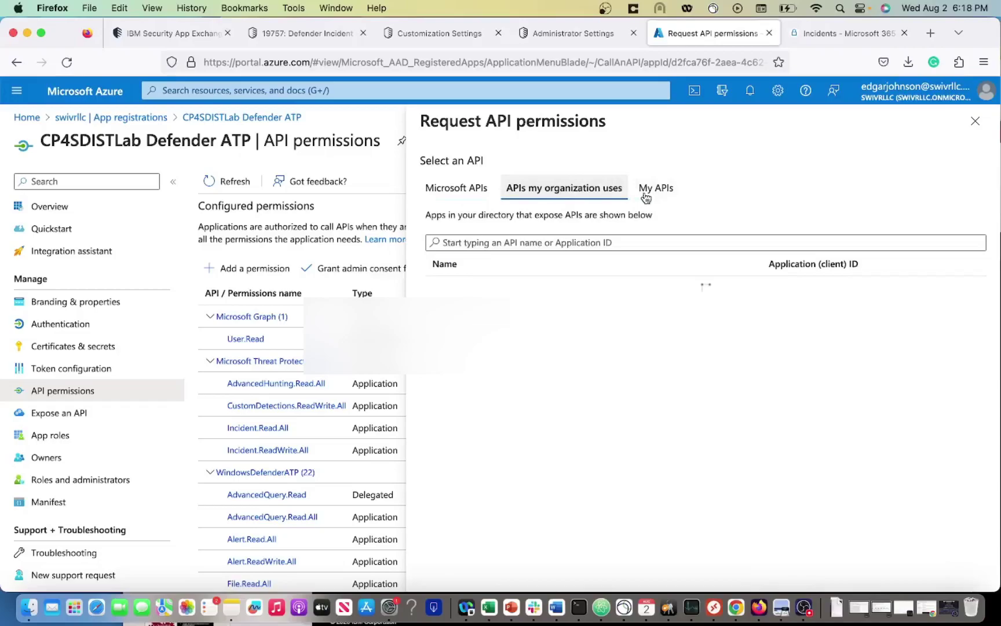
pyautogui.click(614, 238)
pyautogui.write('Mic')
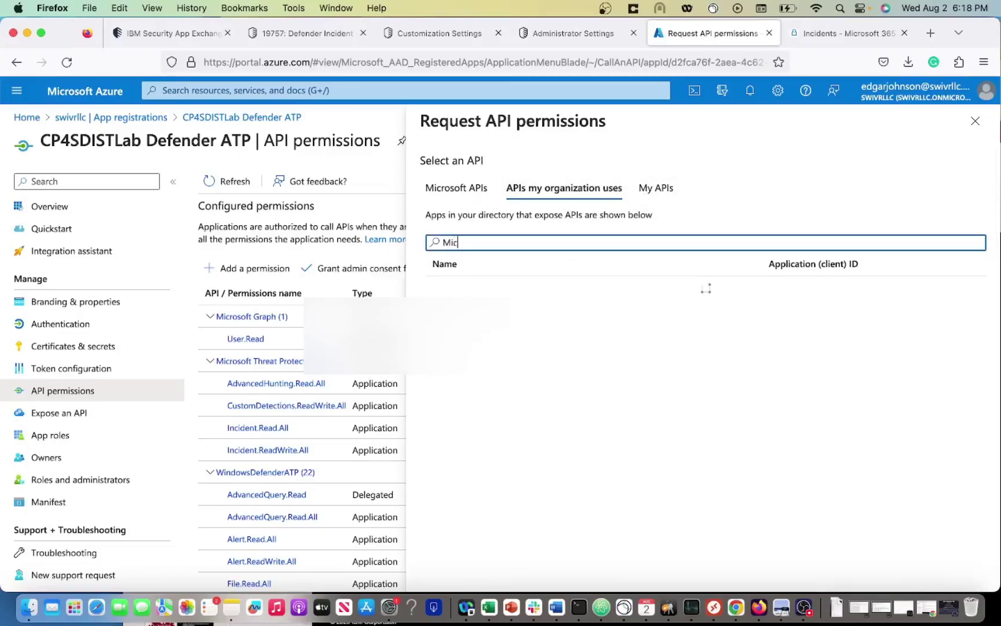
pyautogui.write('rosoft T')
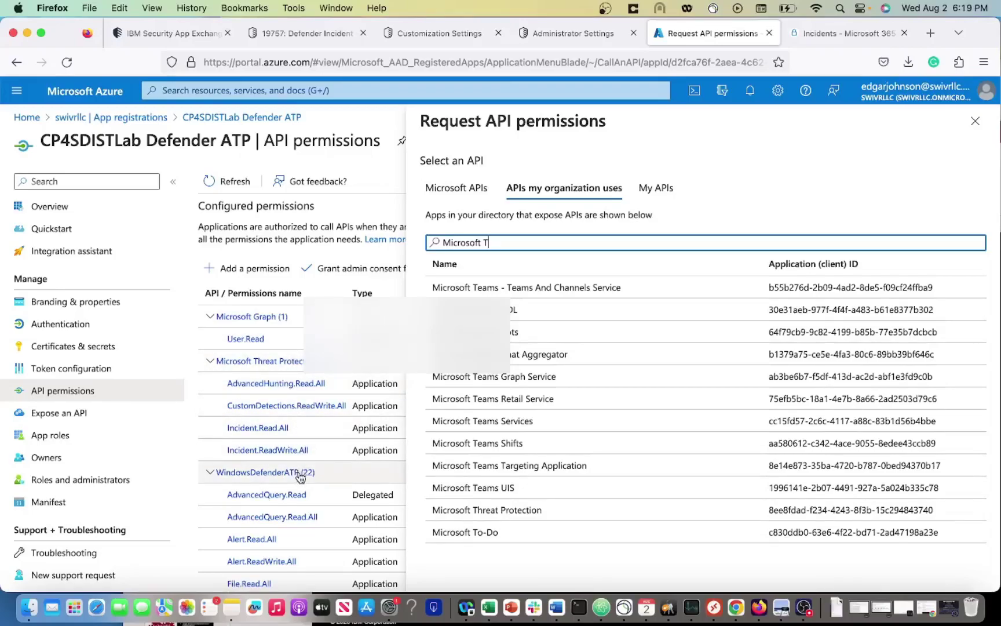
pyautogui.click(389, 121)
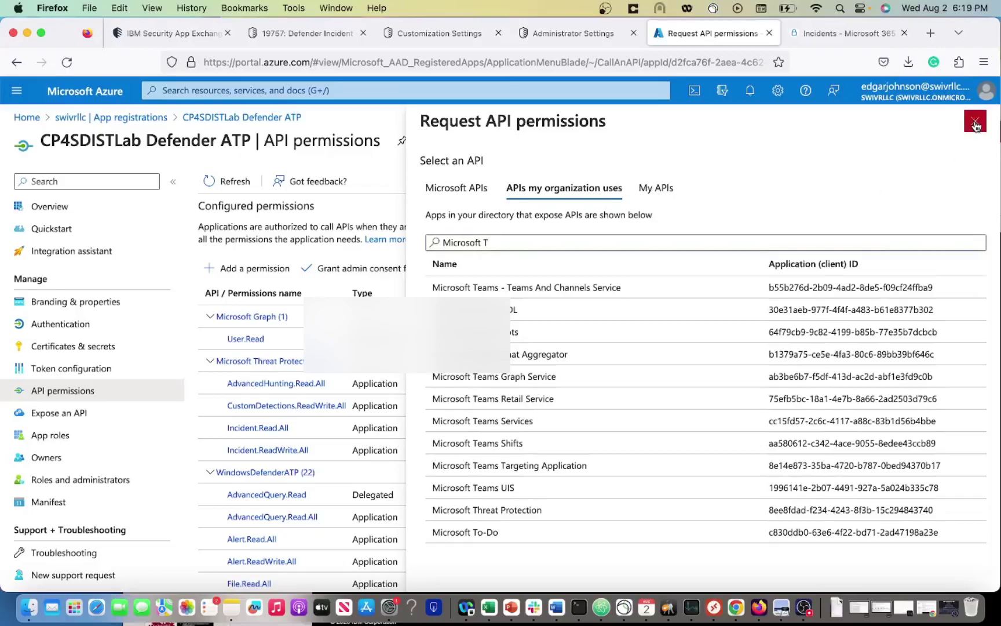
# Step: Close the request panel and confirm all 22 WindowsDefenderATP permissions are granted
pyautogui.click(976, 121)
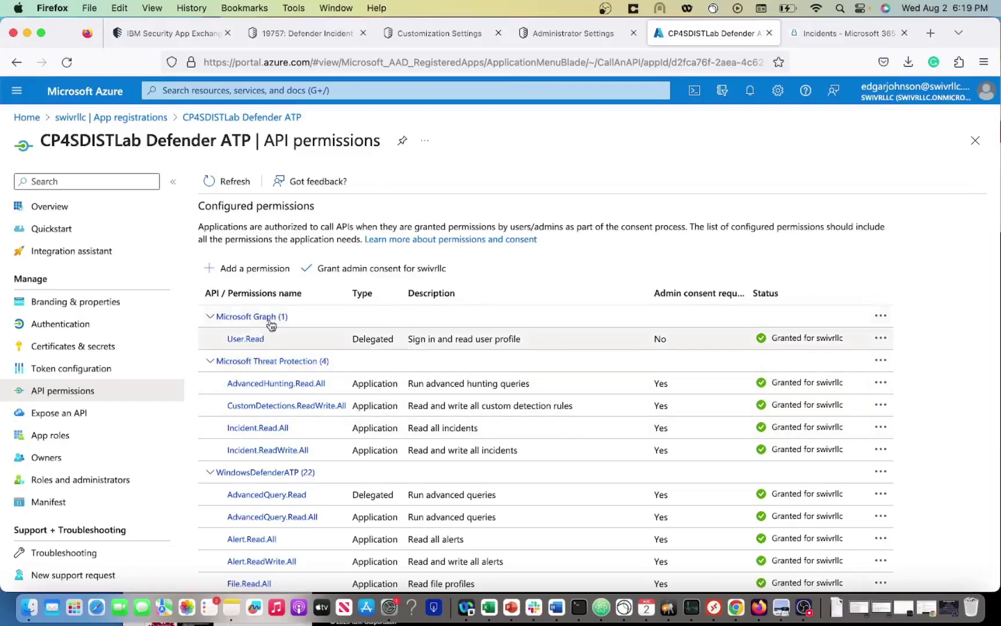
pyautogui.scroll(-2, 289, 389)
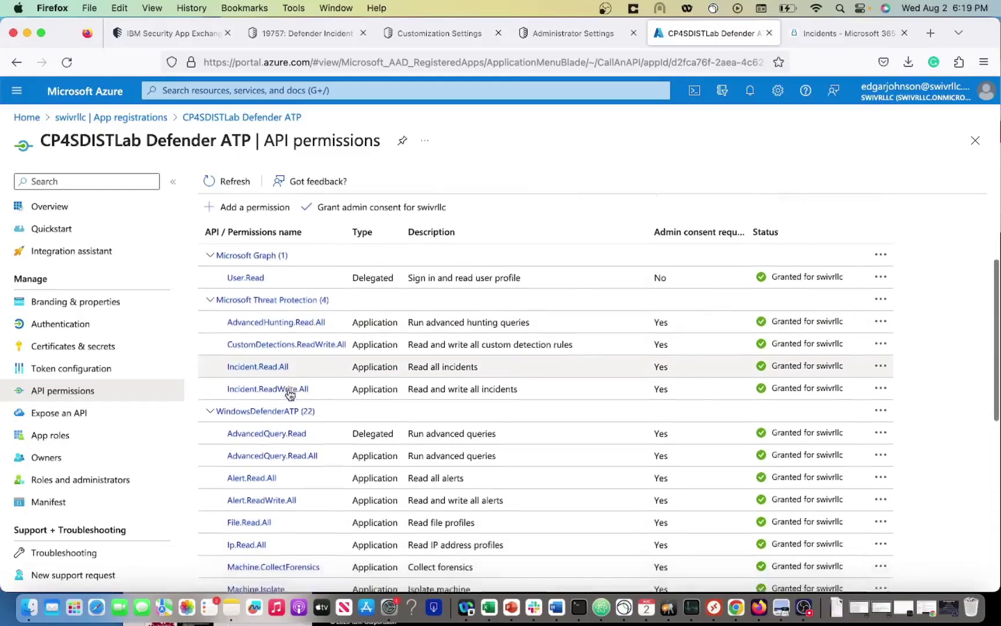
pyautogui.scroll(-8, 289, 394)
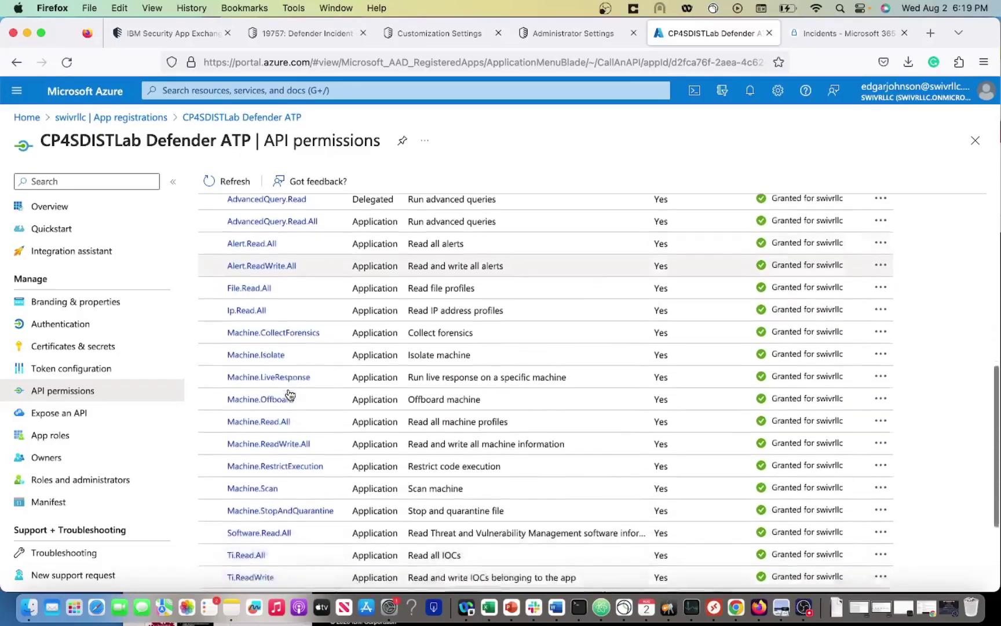
pyautogui.scroll(-5, 289, 394)
pyautogui.scroll(7, 286, 394)
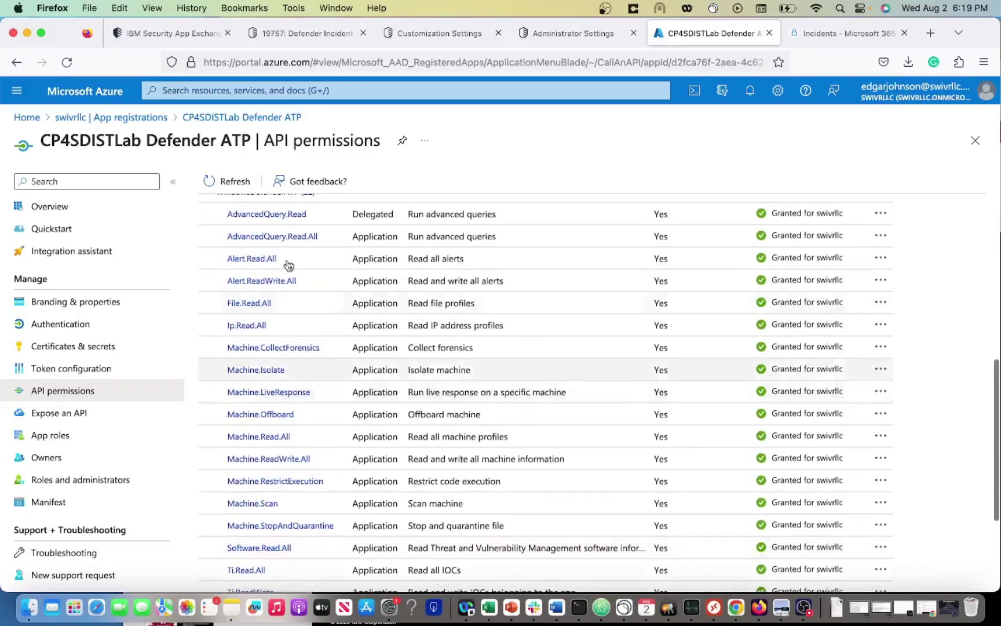
# Step: Return to the Defender app's app.config in QRadar Suite and scroll through its settings
pyautogui.click(575, 36)
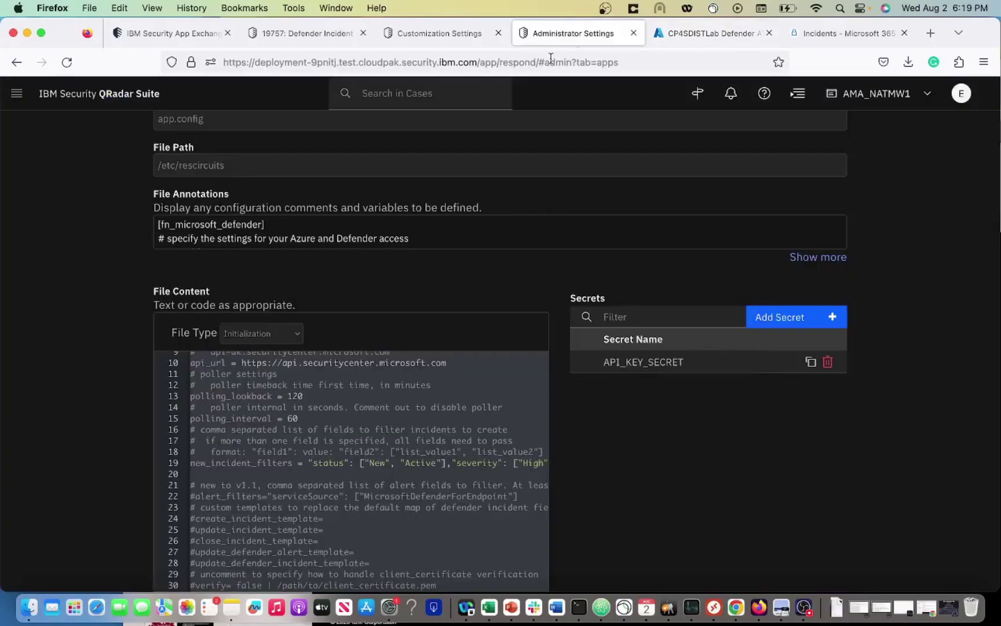
pyautogui.scroll(-10, 414, 290)
pyautogui.scroll(-5, 413, 194)
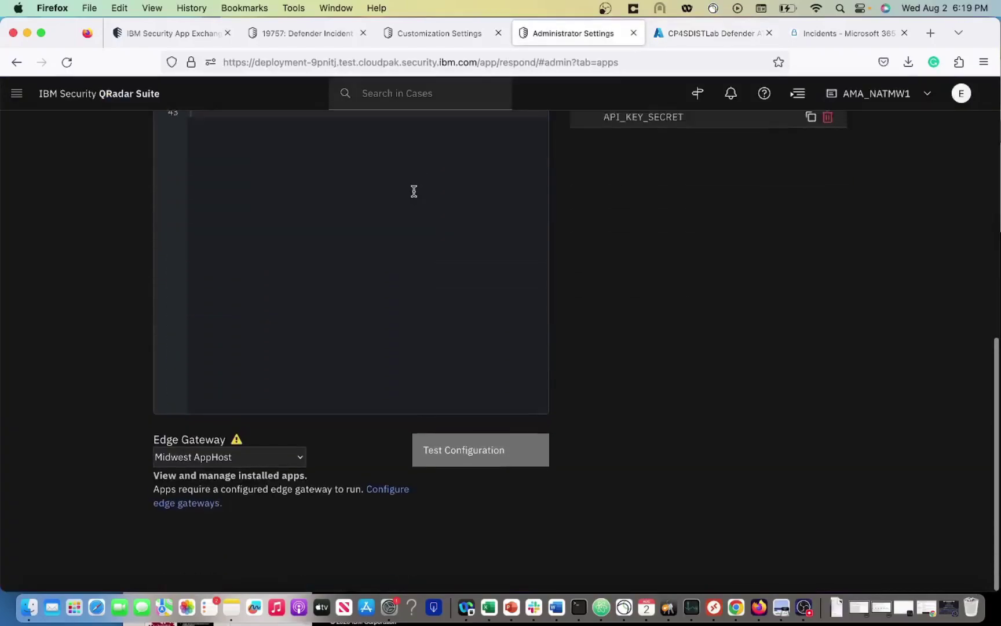
pyautogui.scroll(5, 467, 374)
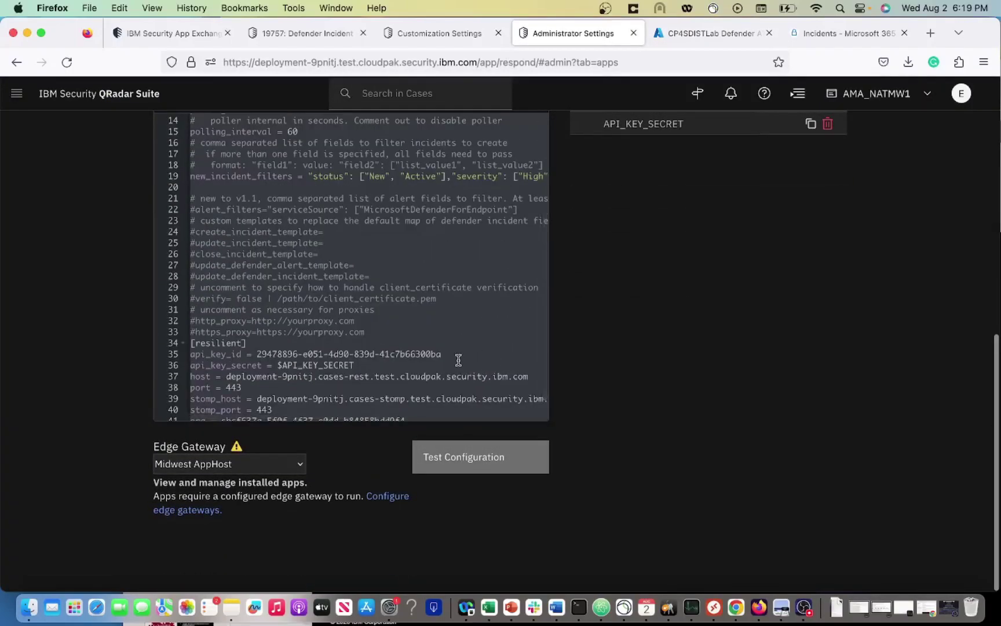
pyautogui.scroll(-5, 457, 360)
pyautogui.scroll(5, 442, 331)
pyautogui.scroll(3, 695, 310)
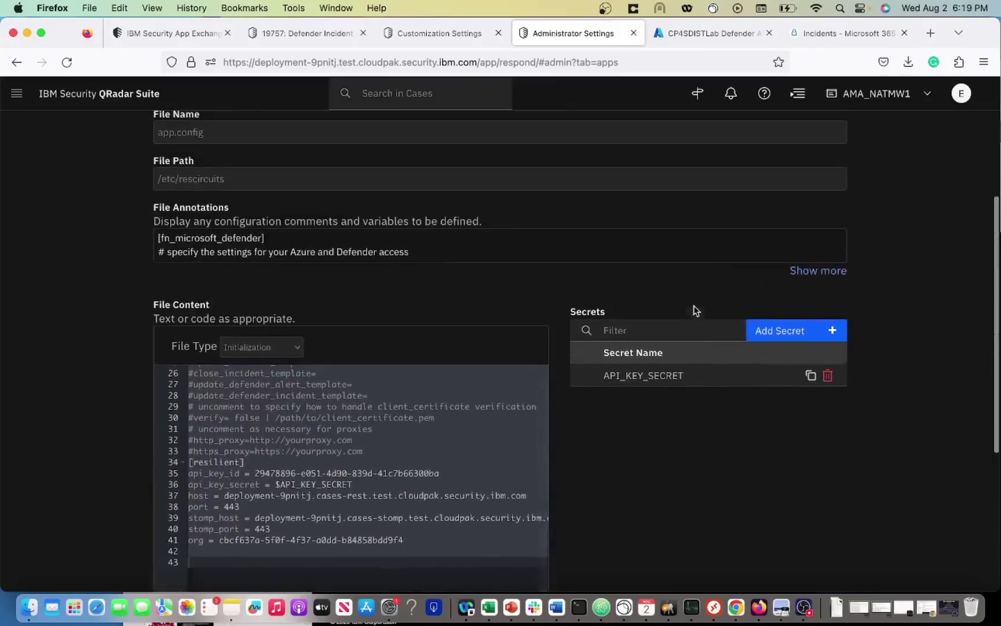
pyautogui.scroll(4, 694, 311)
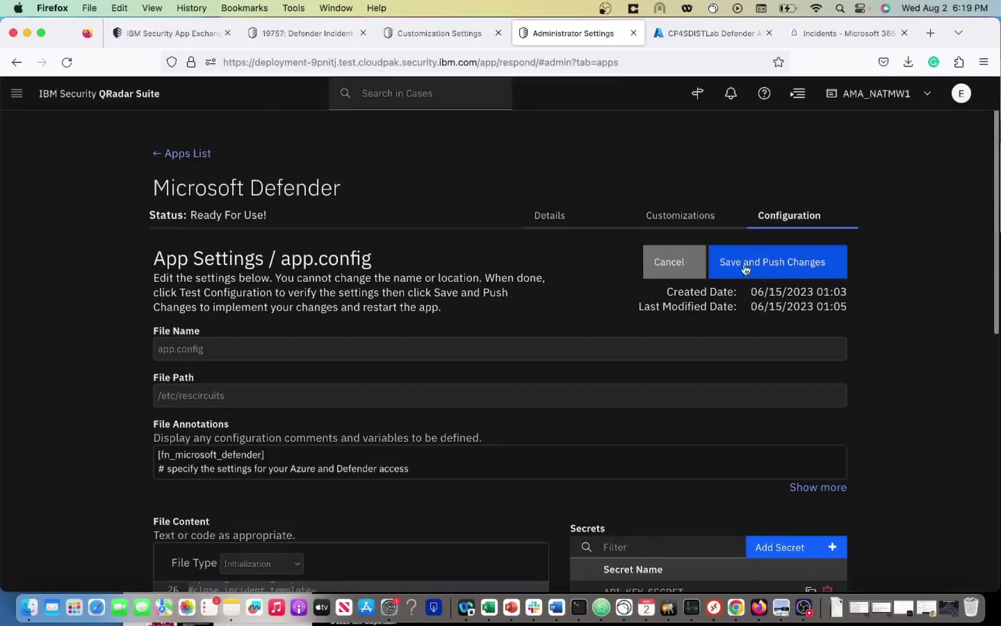
# Step: Download the Microsoft Defender app's log file from its Details tab
pyautogui.moveTo(231, 217)
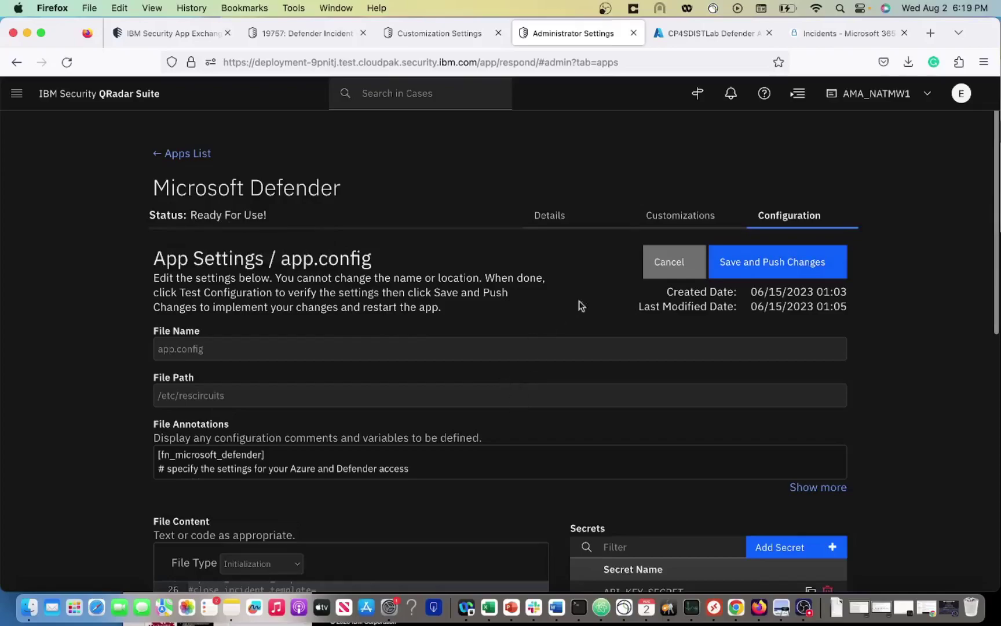
pyautogui.click(536, 213)
pyautogui.scroll(-3, 608, 372)
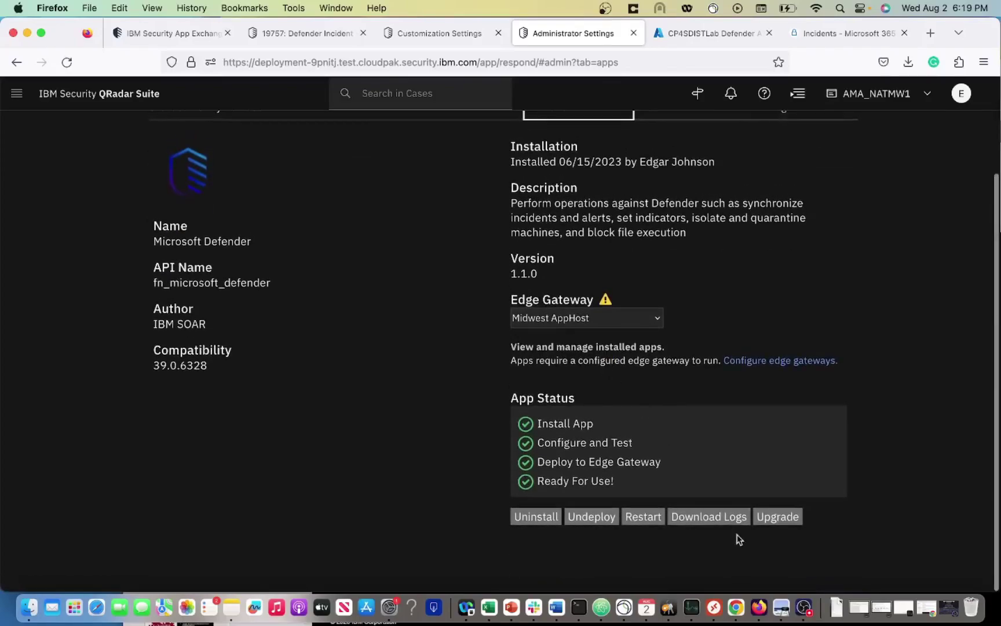
pyautogui.click(731, 520)
pyautogui.click(617, 299)
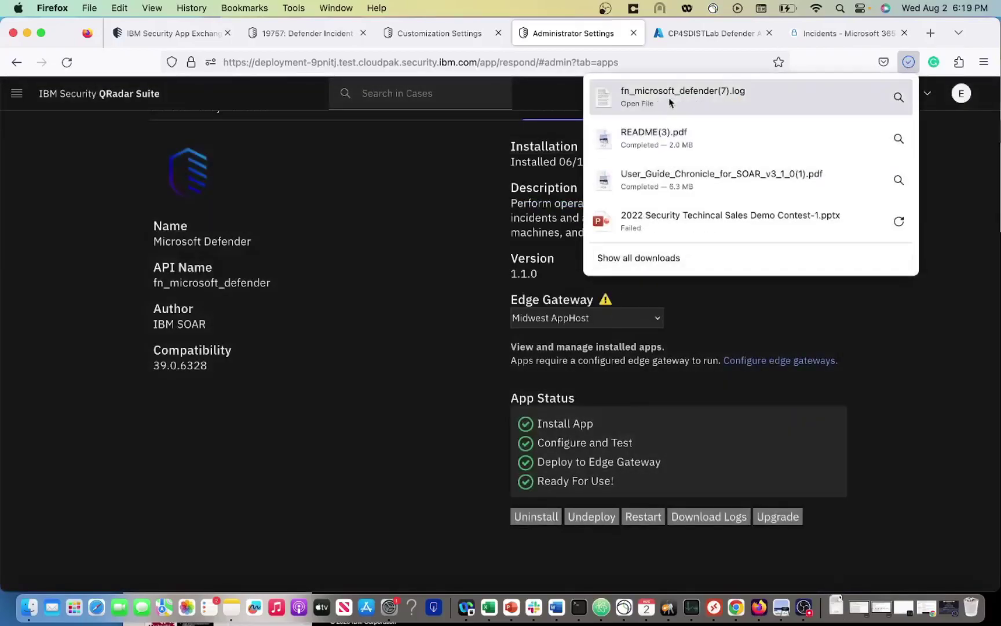
# Step: Open the downloaded fn_microsoft_defender log in Console and check its poller start/complete entries
pyautogui.click(669, 102)
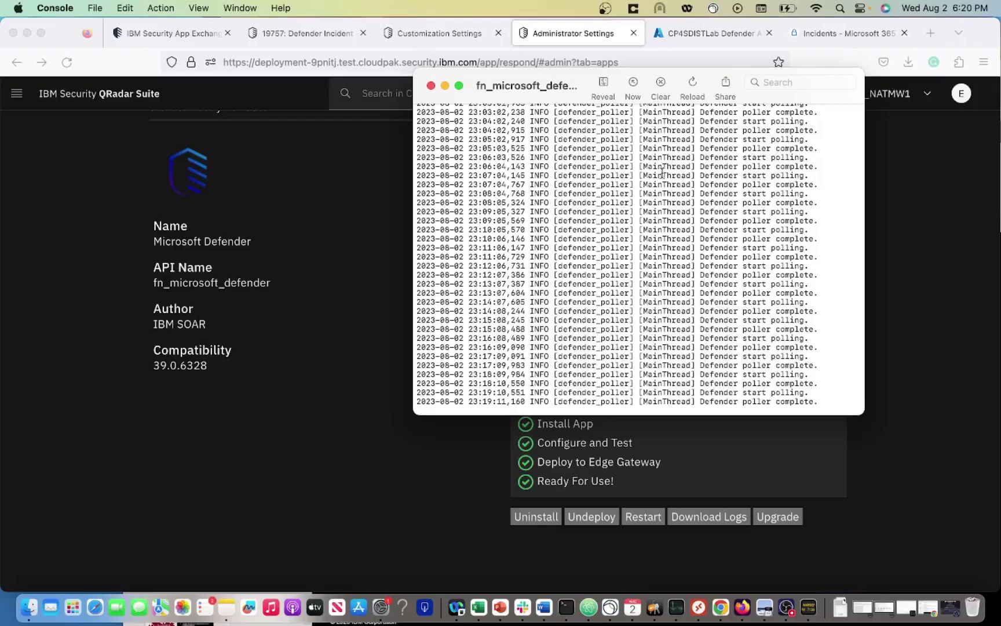
pyautogui.scroll(15, 660, 186)
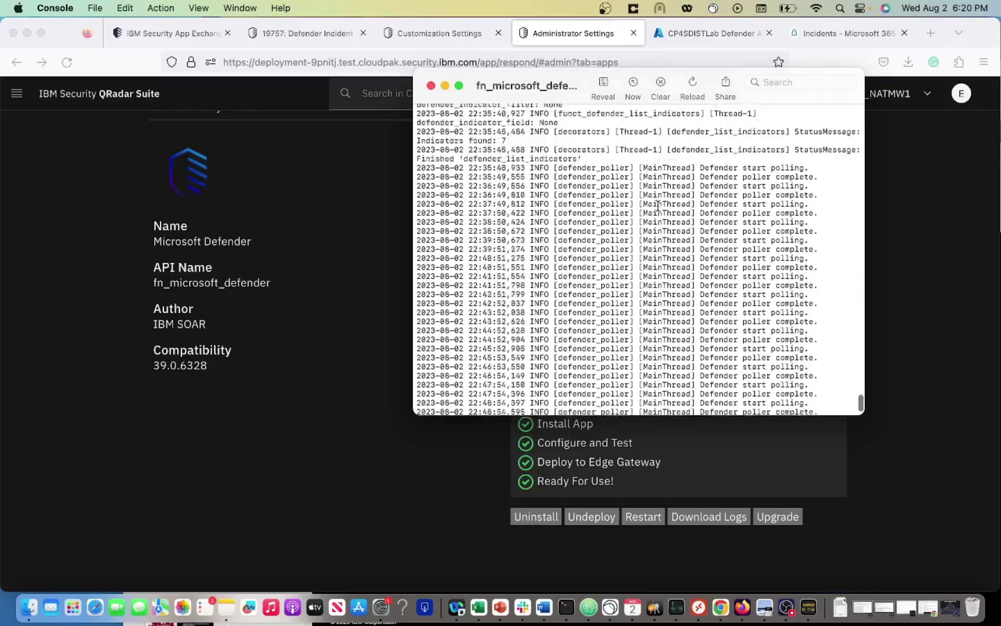
pyautogui.scroll(5, 658, 206)
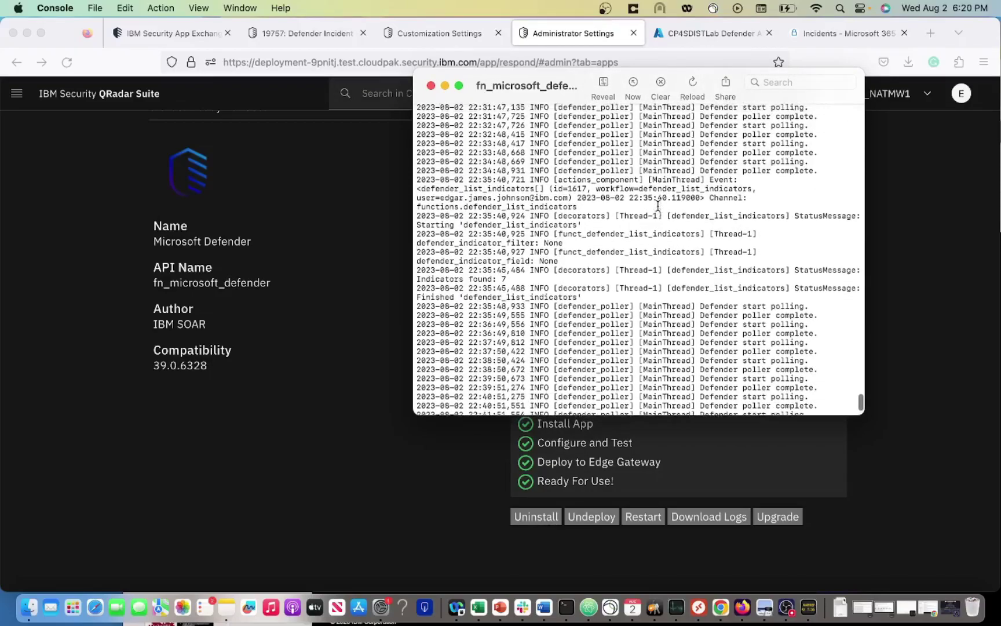
pyautogui.scroll(-15, 661, 203)
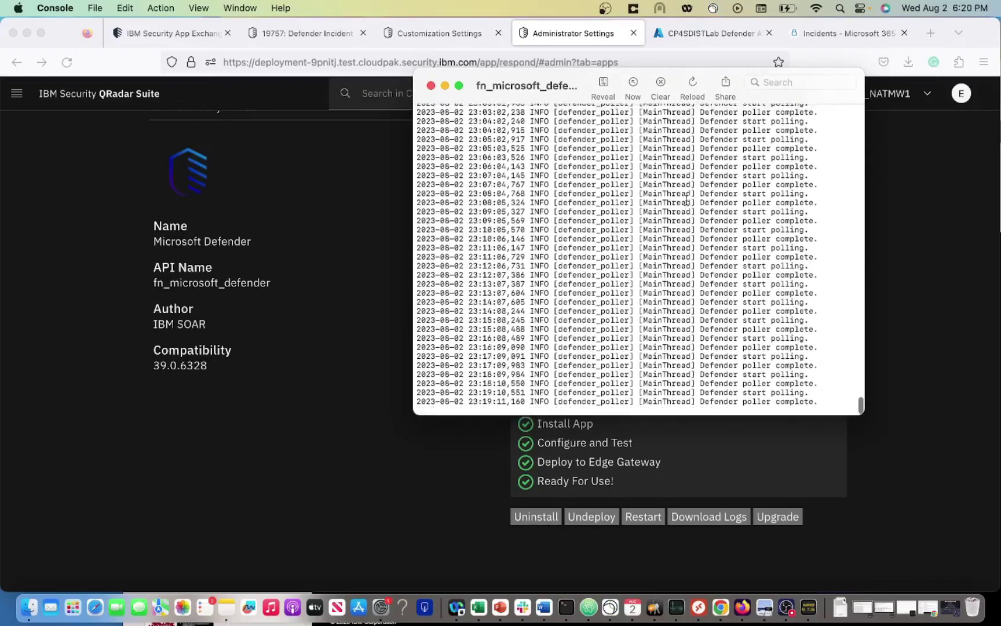
# Step: Close Console and inspect the Defender incident tab layout in Customization Settings
pyautogui.click(430, 85)
pyautogui.scroll(1, 456, 282)
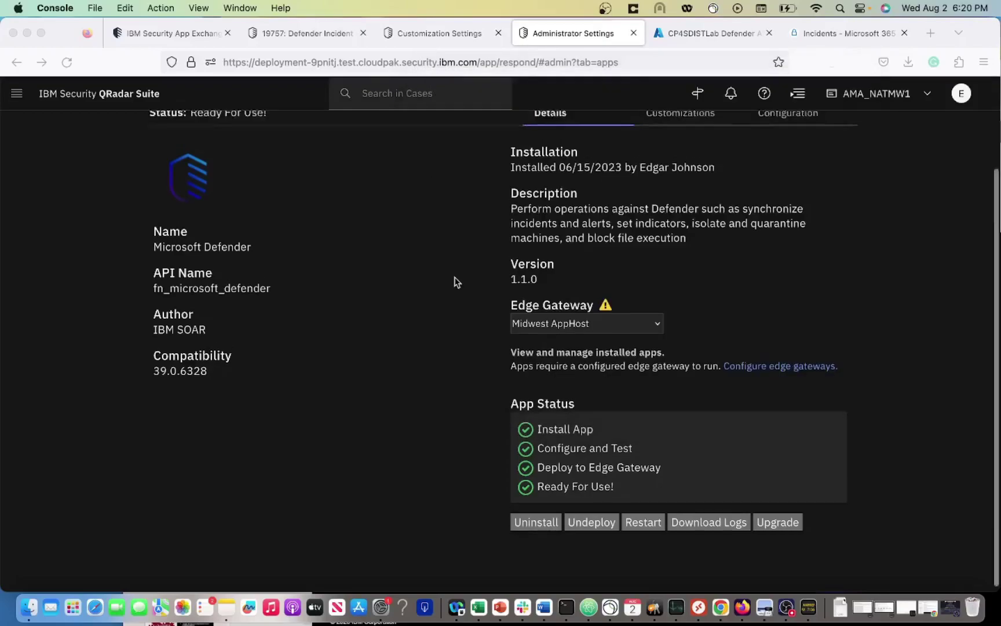
pyautogui.scroll(4, 458, 284)
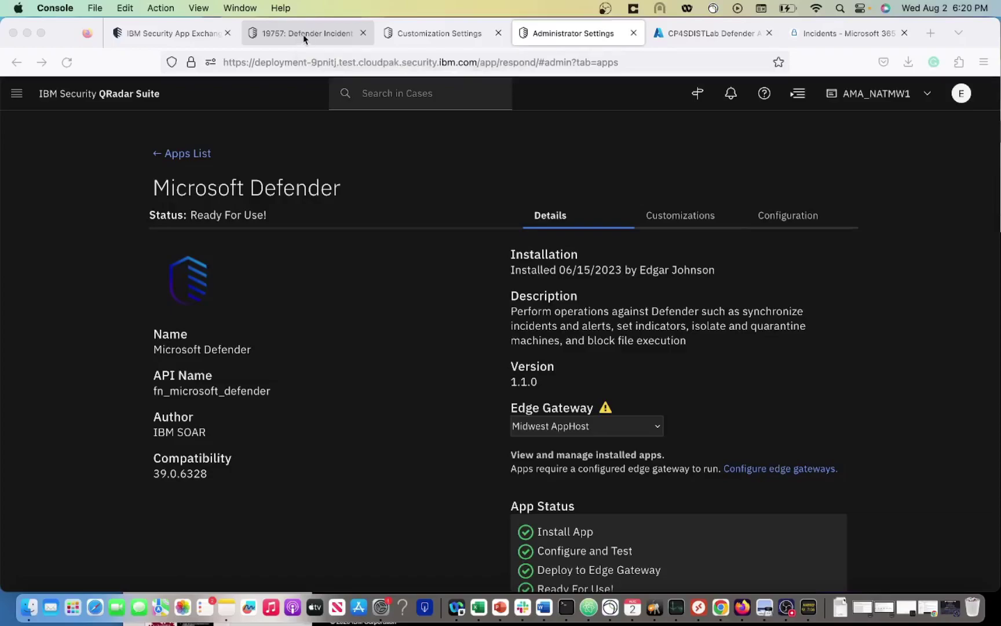
pyautogui.click(425, 39)
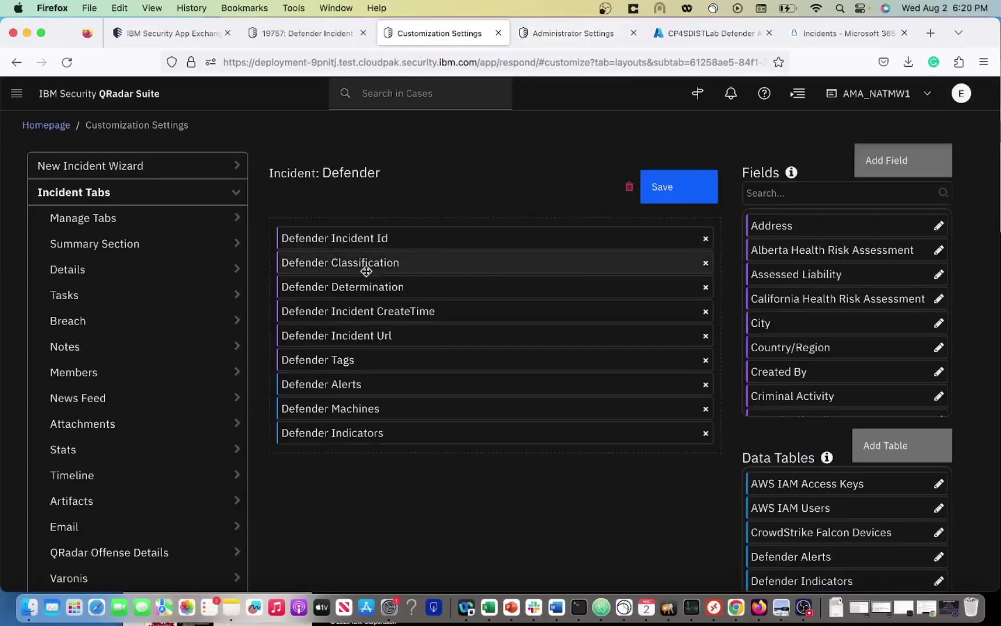
pyautogui.scroll(1, 367, 272)
pyautogui.scroll(-6, 148, 386)
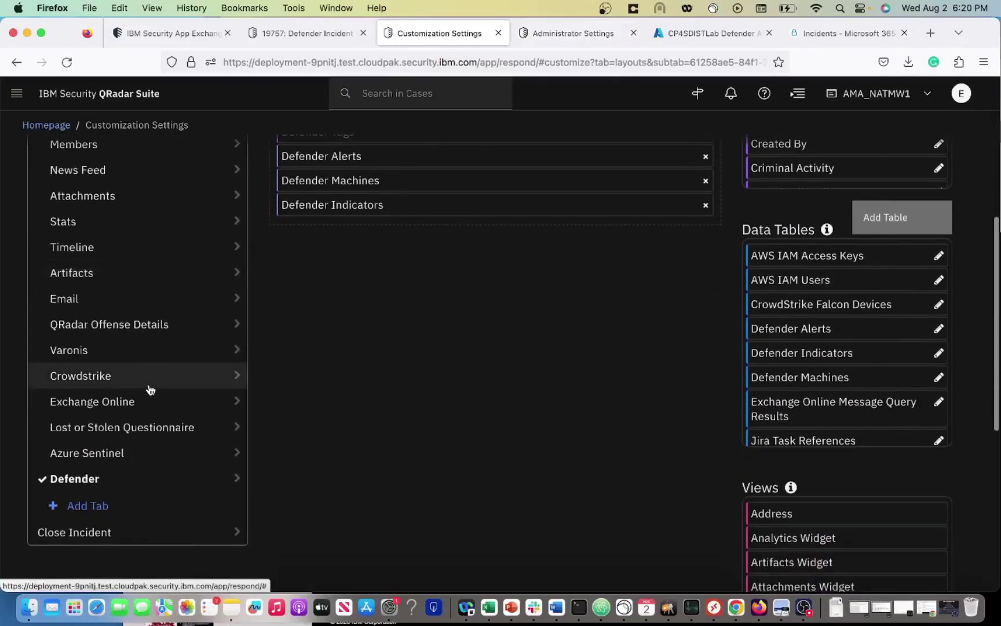
pyautogui.scroll(6, 371, 391)
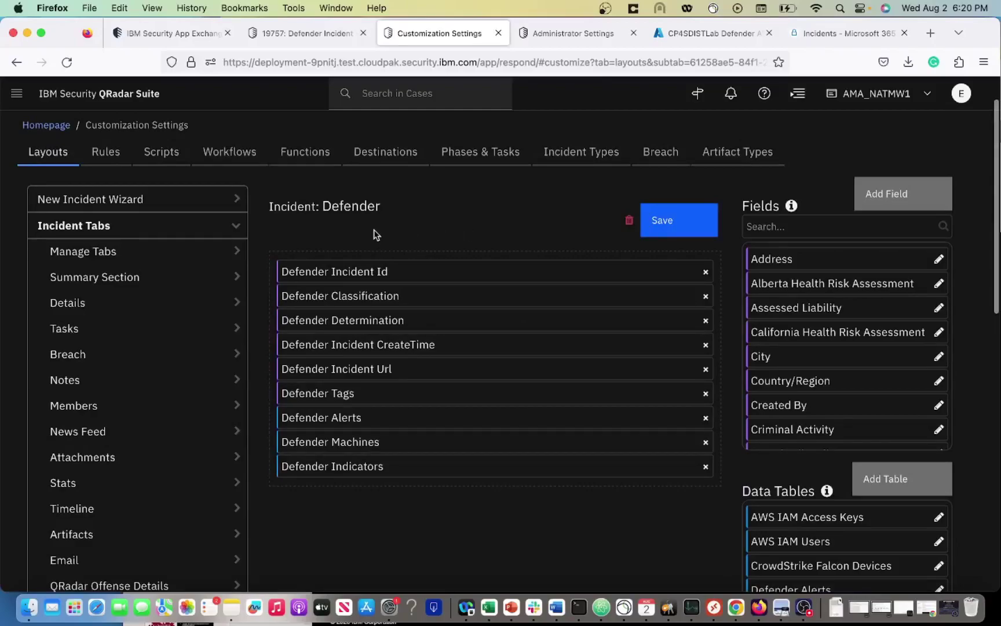
# Step: Filter the layout's Fields by 'Defe', then bring up case 19757's overview
pyautogui.click(766, 229)
pyautogui.write('Defe')
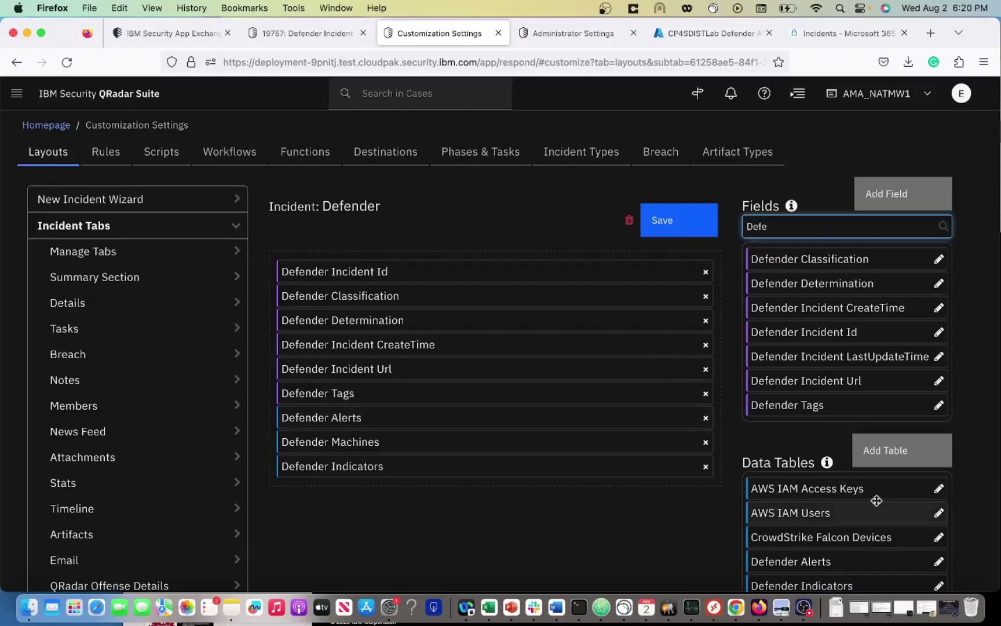
pyautogui.scroll(-1, 877, 500)
pyautogui.scroll(-2, 527, 447)
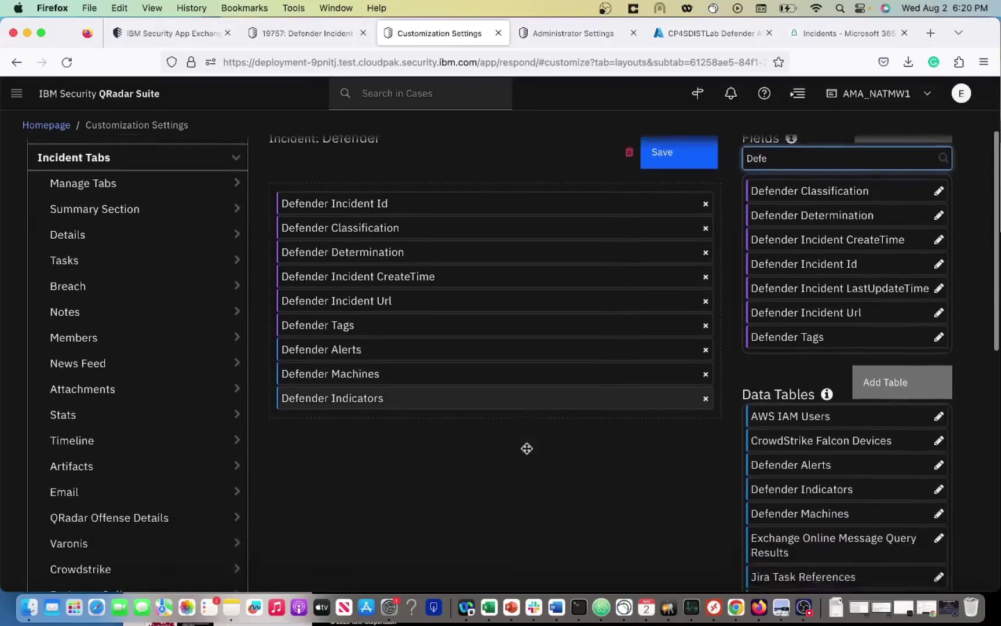
pyautogui.scroll(-1, 527, 448)
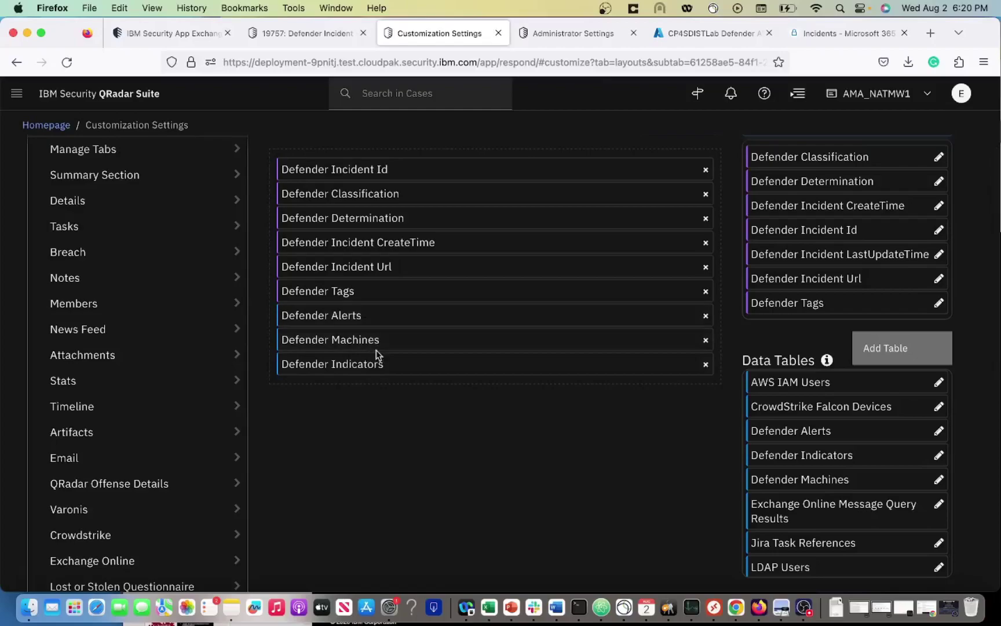
pyautogui.scroll(5, 331, 492)
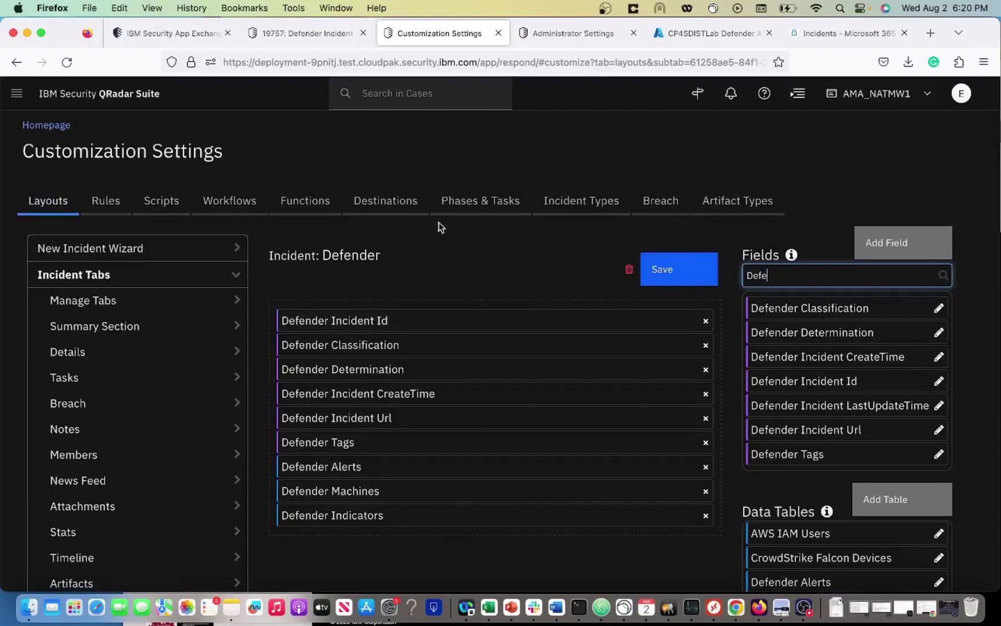
pyautogui.click(309, 35)
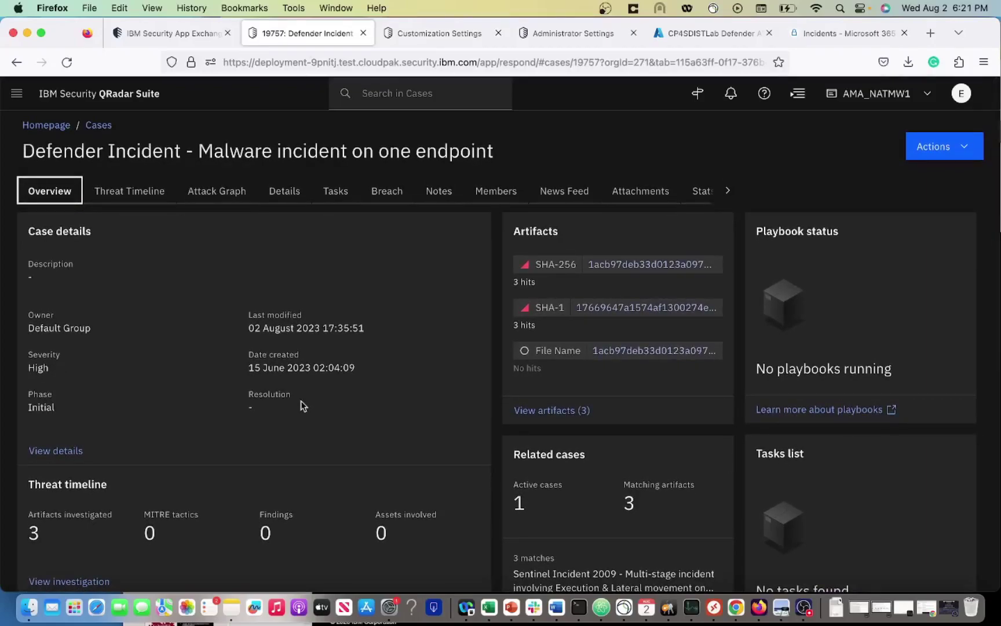
# Step: Open the case's Defender tab, showing incident Id 56 and the Tofsee backdoor alert
pyautogui.scroll(-5, 300, 400)
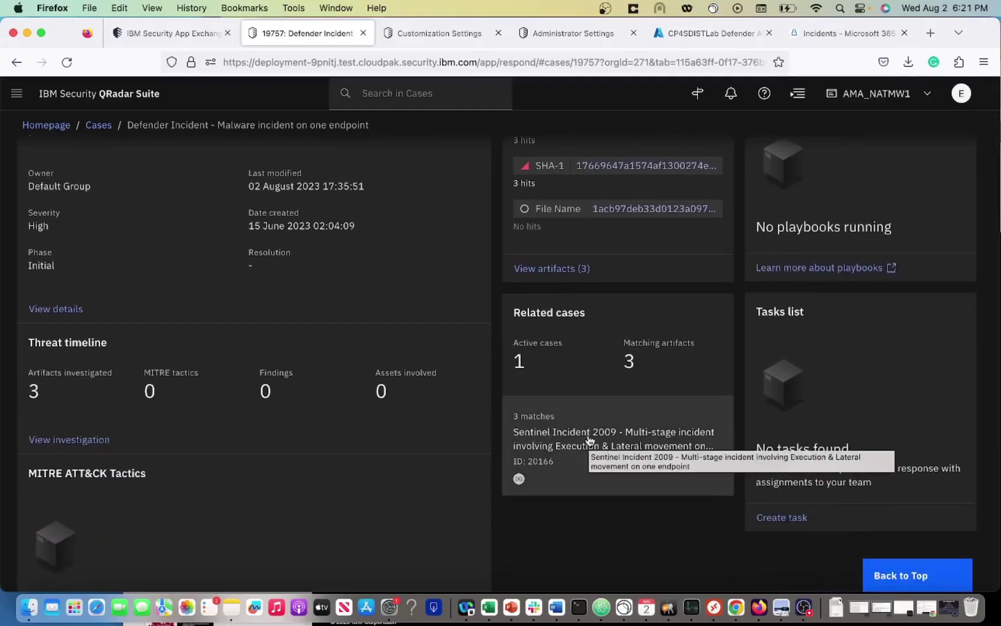
pyautogui.scroll(5, 587, 438)
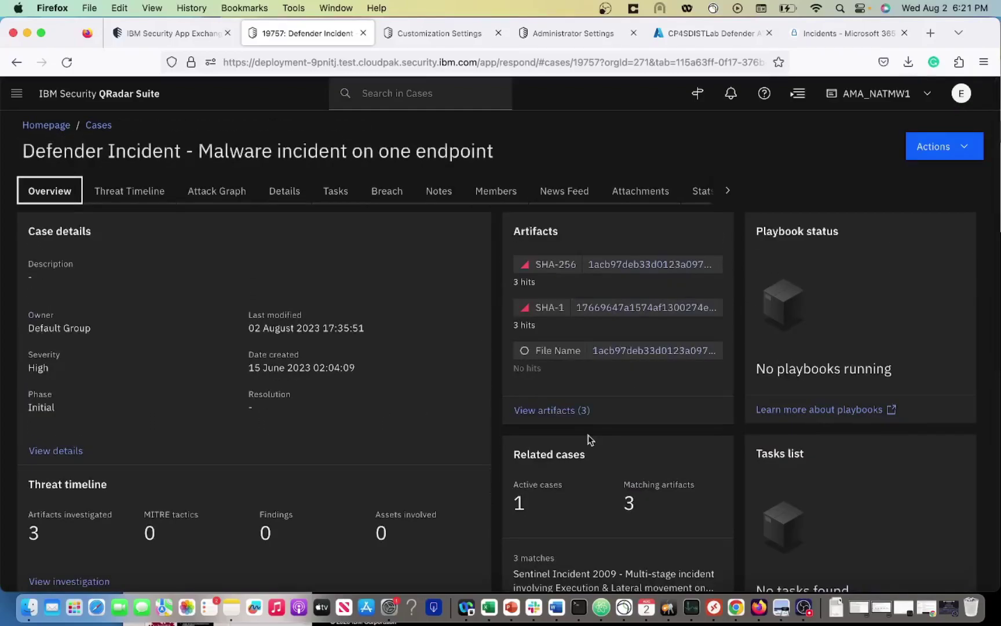
pyautogui.scroll(-9, 588, 438)
pyautogui.scroll(-1, 587, 439)
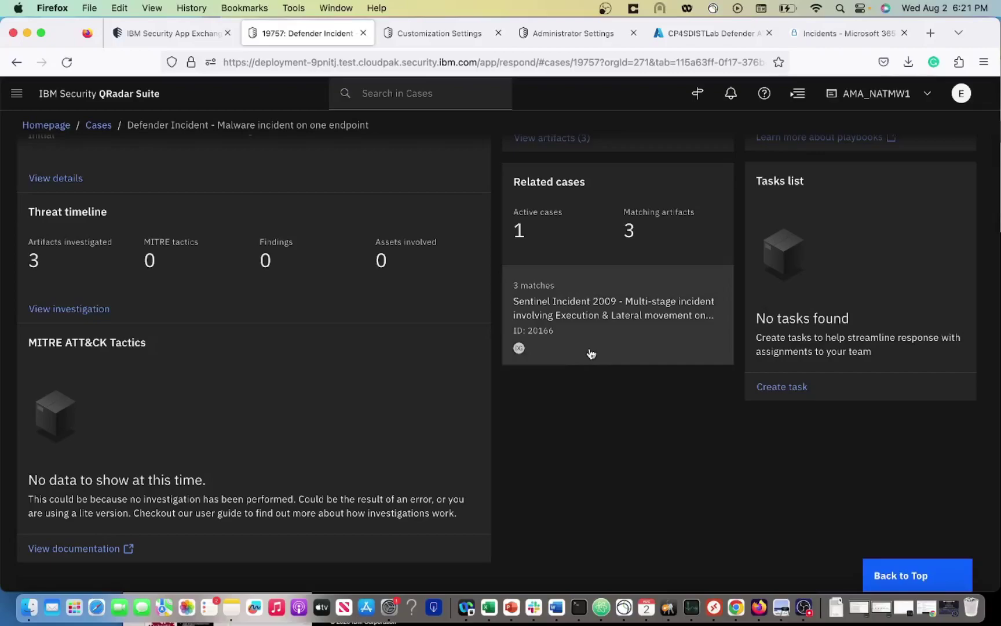
pyautogui.scroll(5, 591, 354)
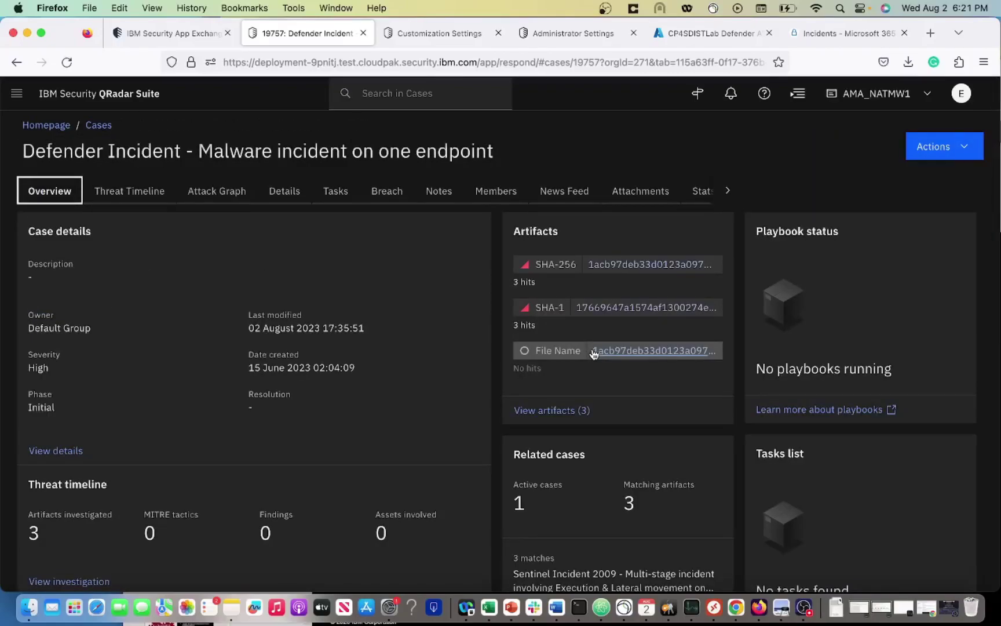
pyautogui.click(727, 194)
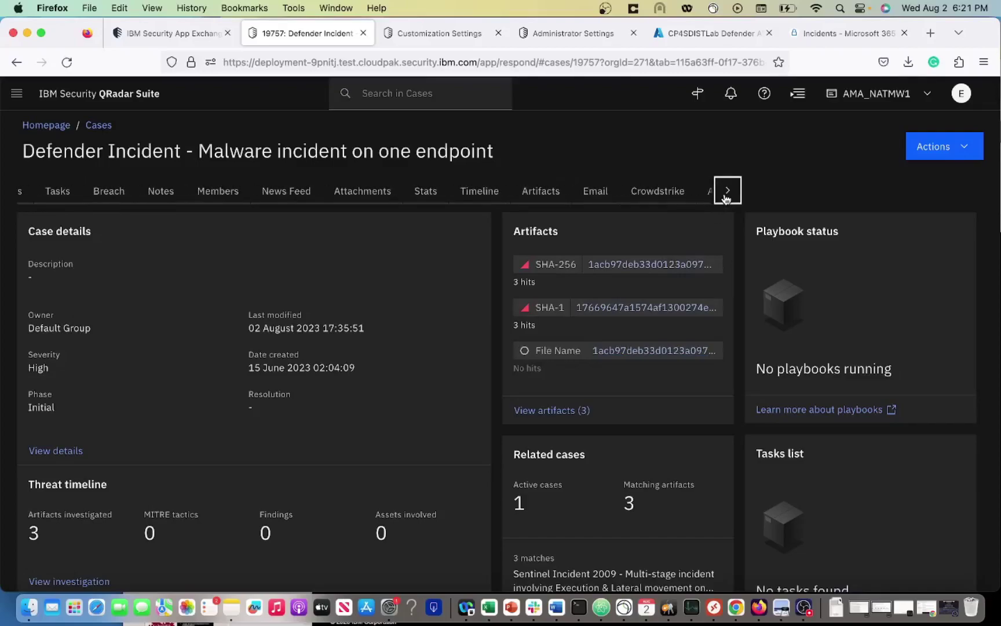
pyautogui.click(726, 197)
pyautogui.click(727, 193)
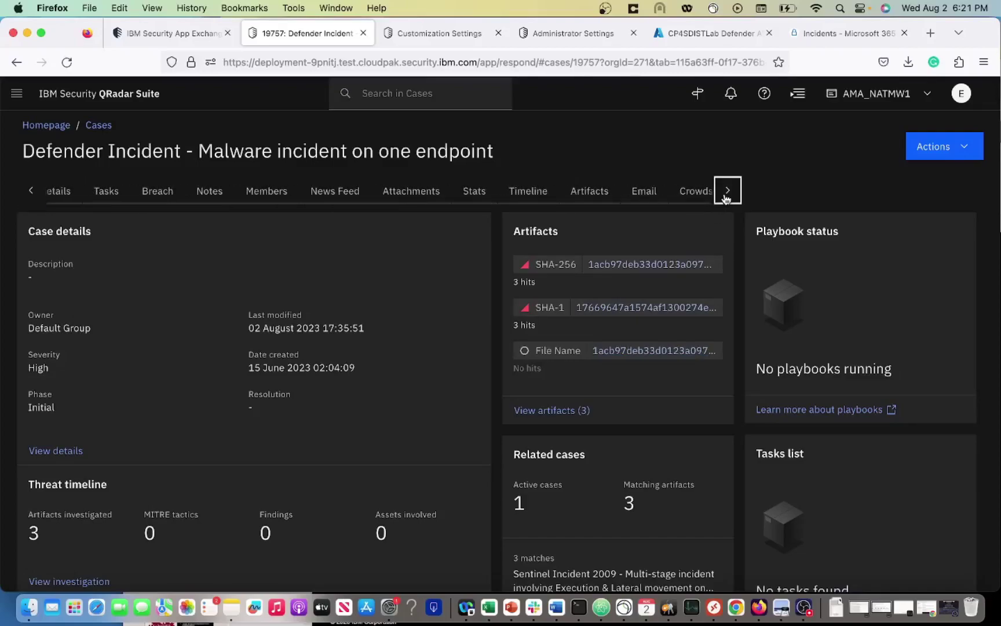
pyautogui.click(727, 194)
pyautogui.click(691, 191)
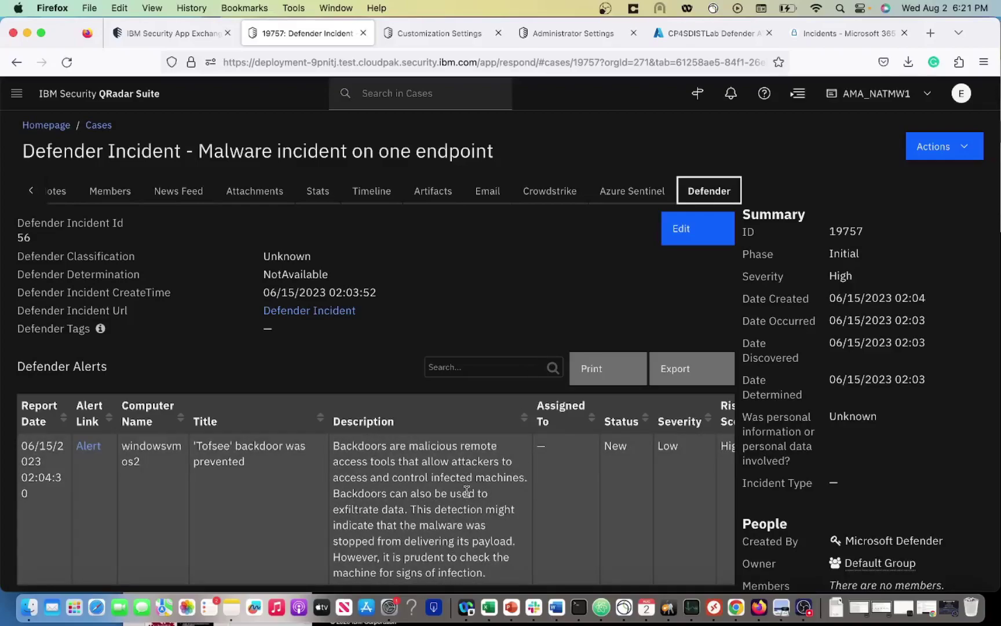
# Step: Reveal the Defender Update Alert action in the Tofsee alert row's menu
pyautogui.hscroll(5, 522, 515)
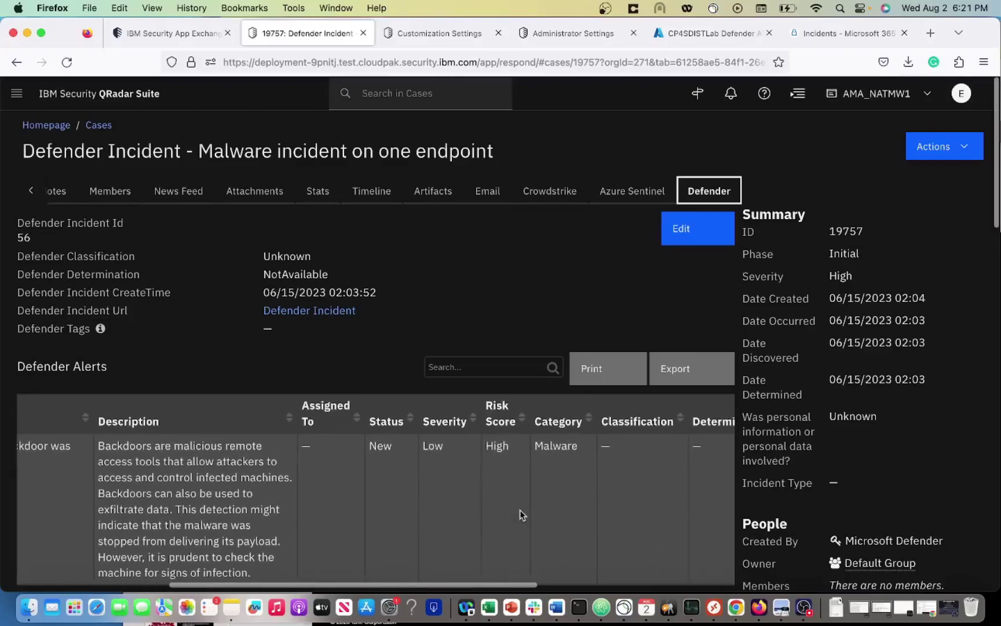
pyautogui.hscroll(-5, 522, 515)
pyautogui.hscroll(-1, 521, 514)
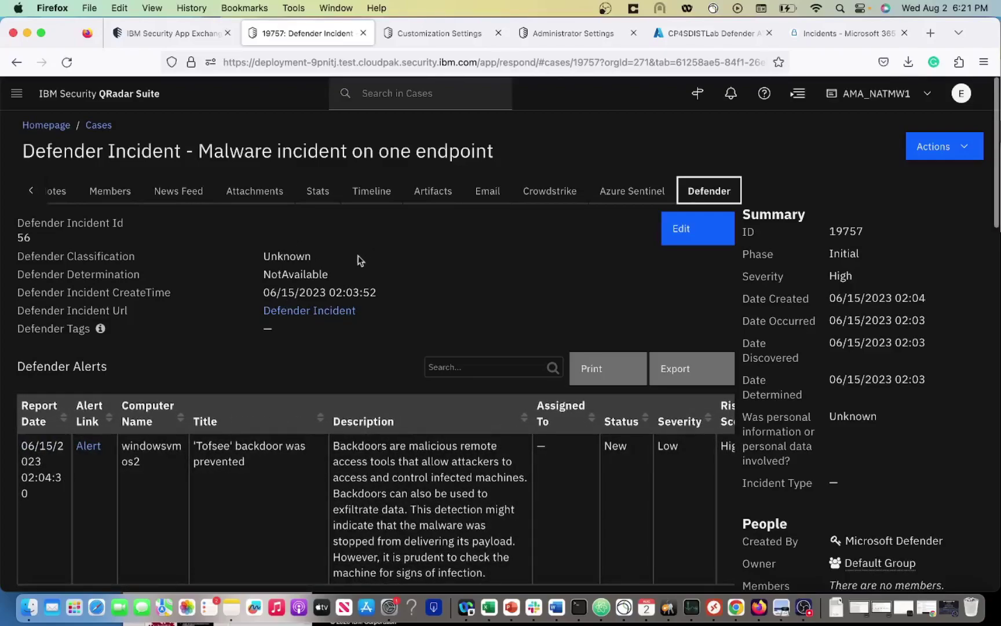
pyautogui.scroll(-1, 342, 272)
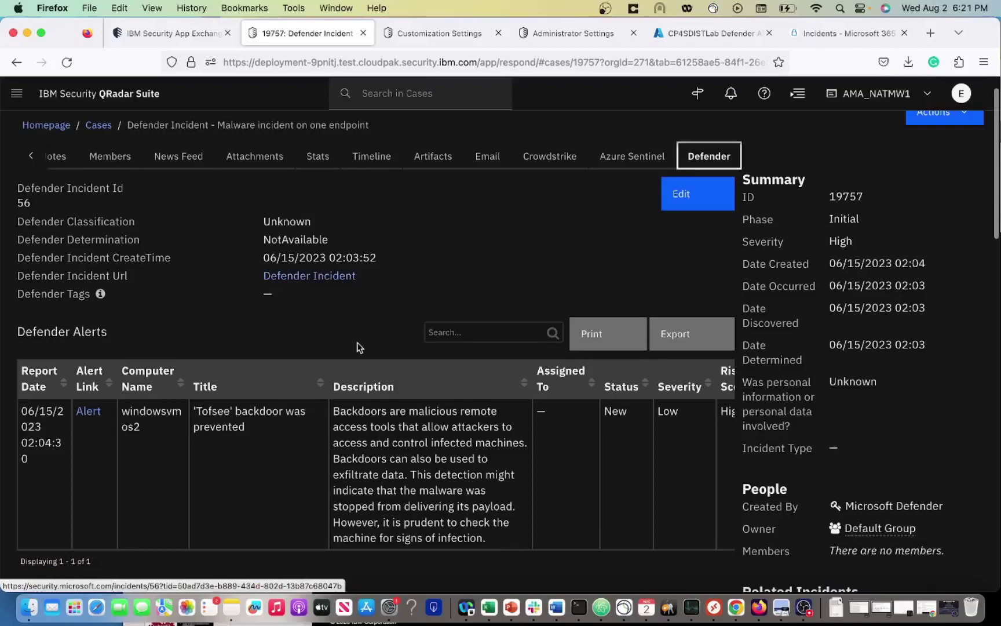
pyautogui.scroll(-3, 360, 347)
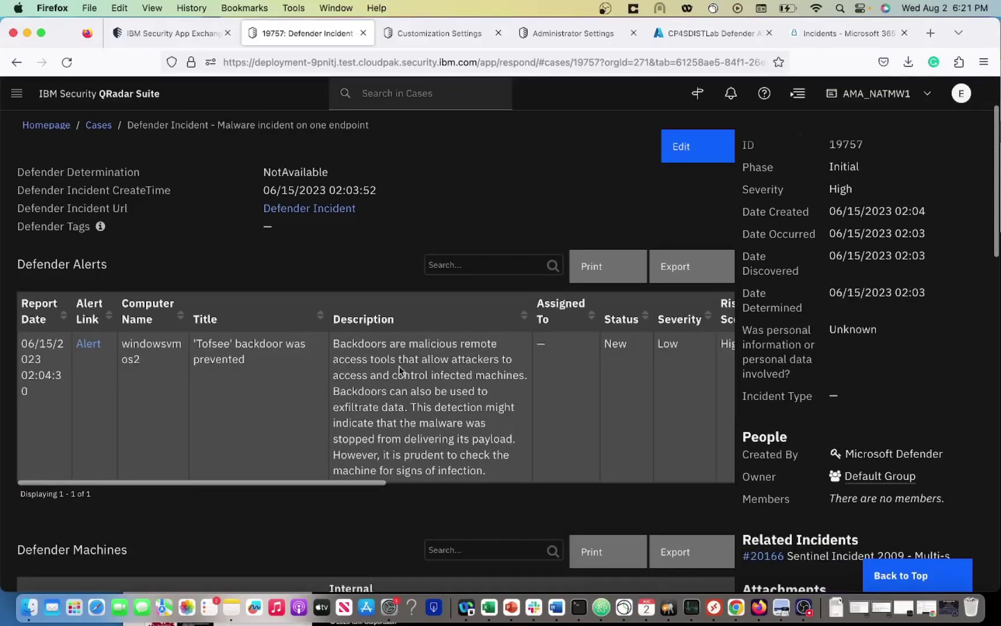
pyautogui.hscroll(5, 399, 370)
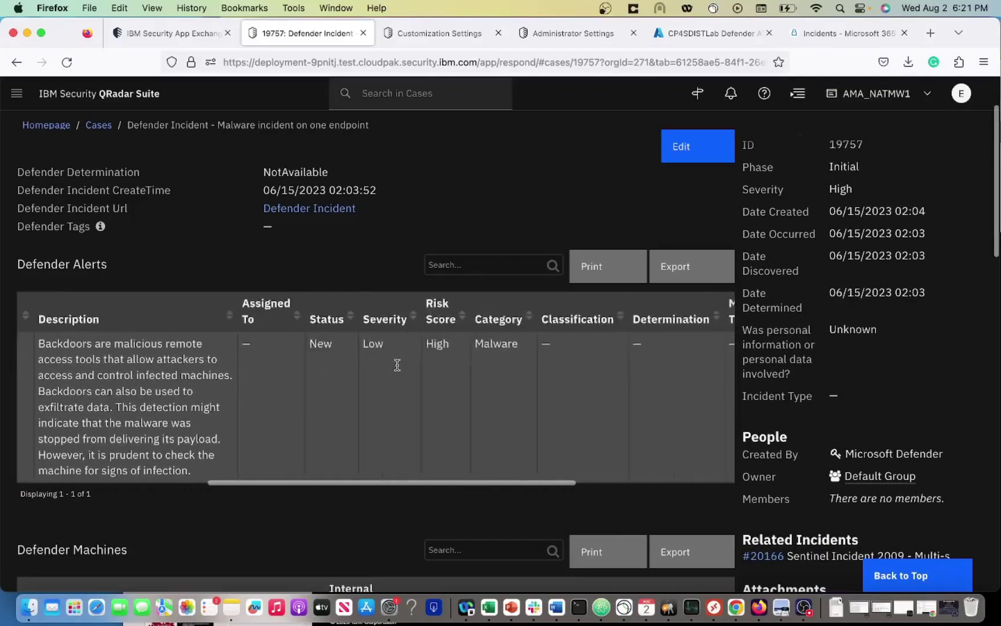
pyautogui.hscroll(6, 398, 365)
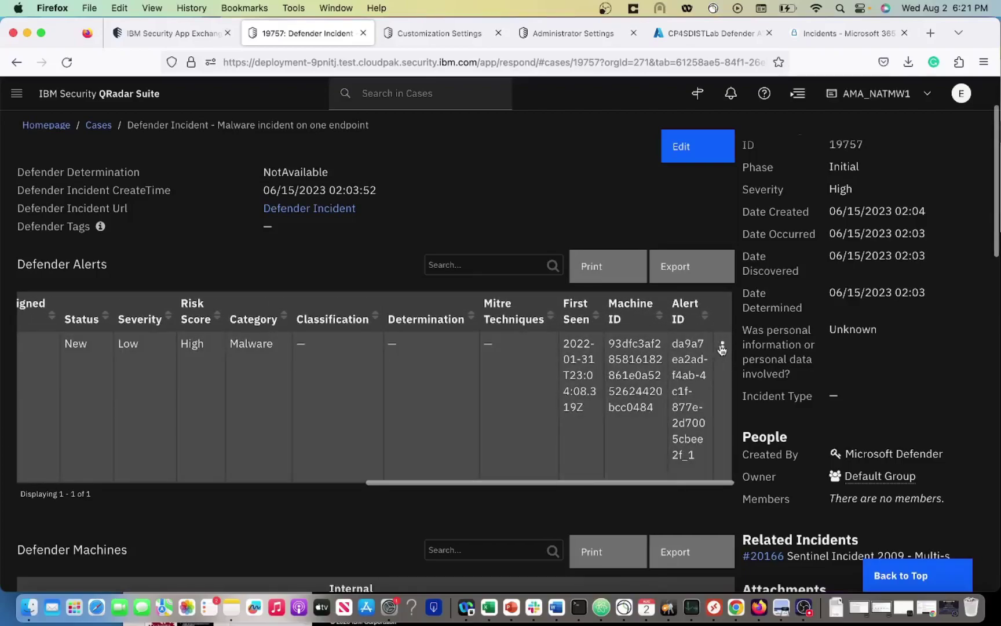
pyautogui.click(722, 348)
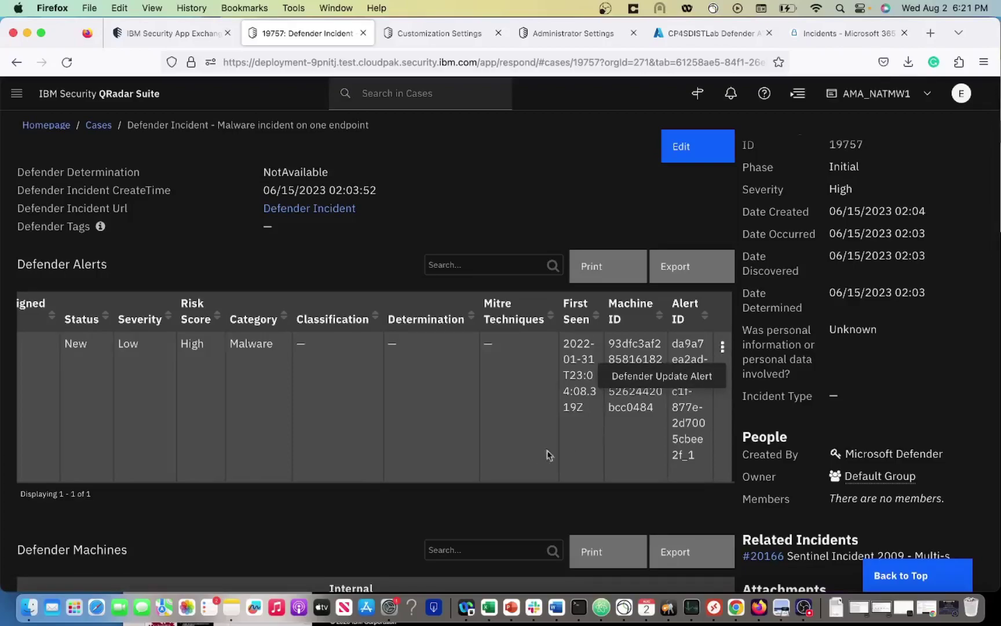
pyautogui.scroll(-1, 539, 459)
pyautogui.scroll(-5, 539, 459)
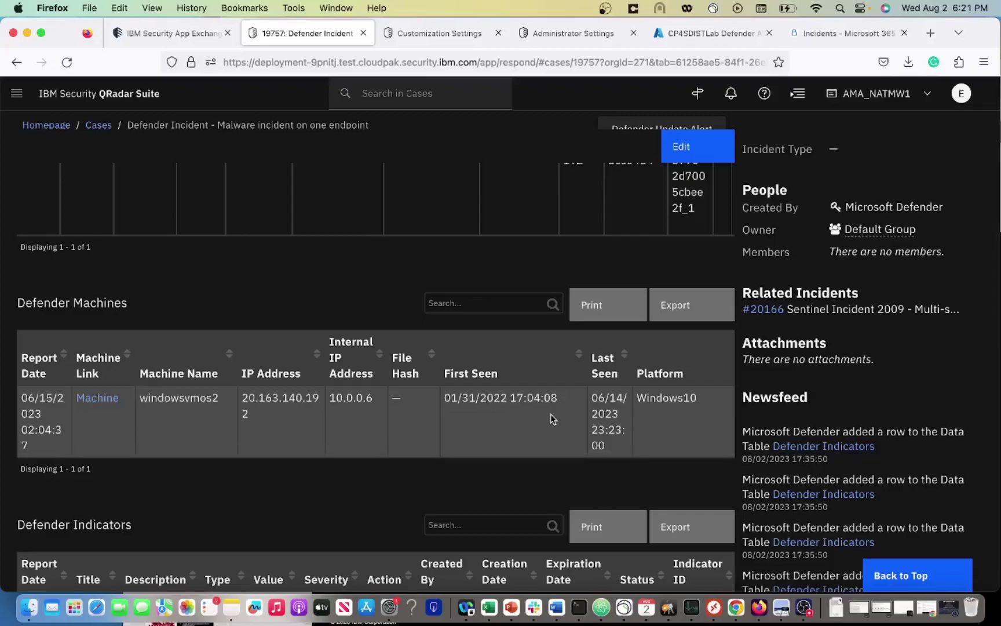
pyautogui.hscroll(10, 551, 414)
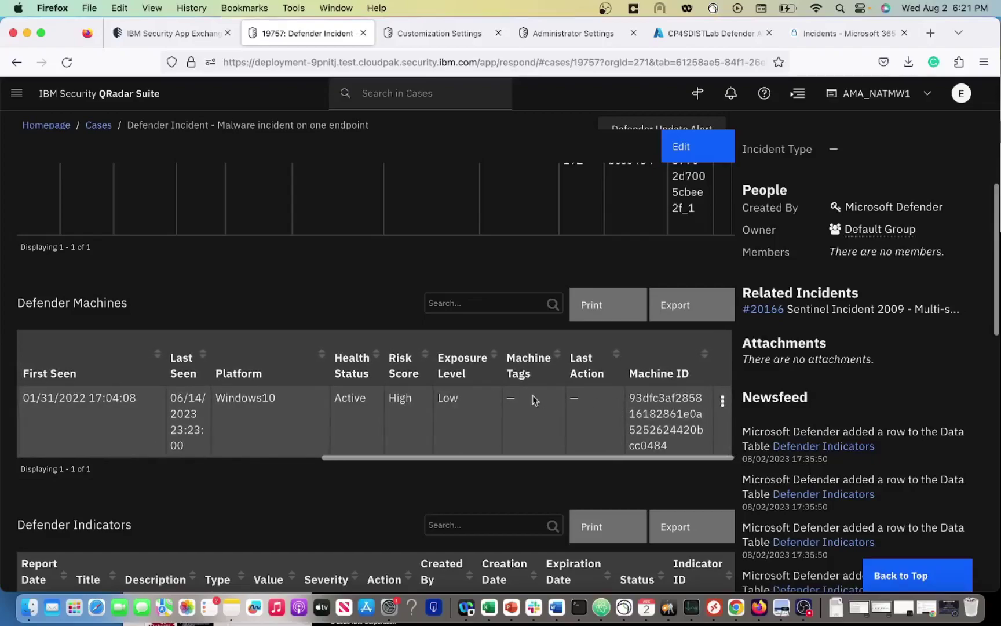
pyautogui.click(723, 402)
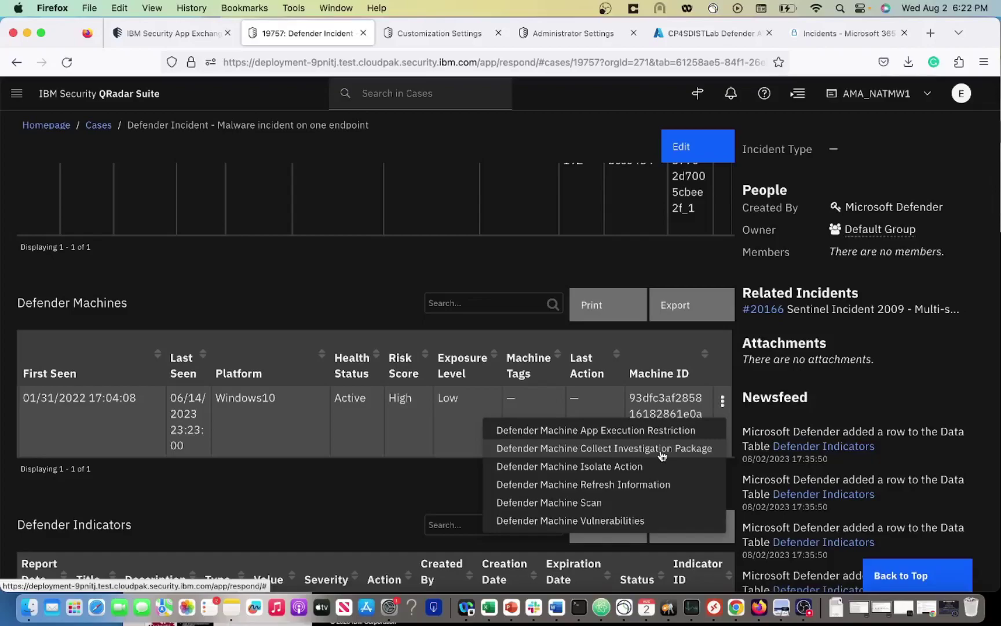
pyautogui.click(373, 500)
# Step: Drag the Defender Indicators table's Type column much wider, then return to the top of the Defender tab
pyautogui.scroll(-5, 372, 502)
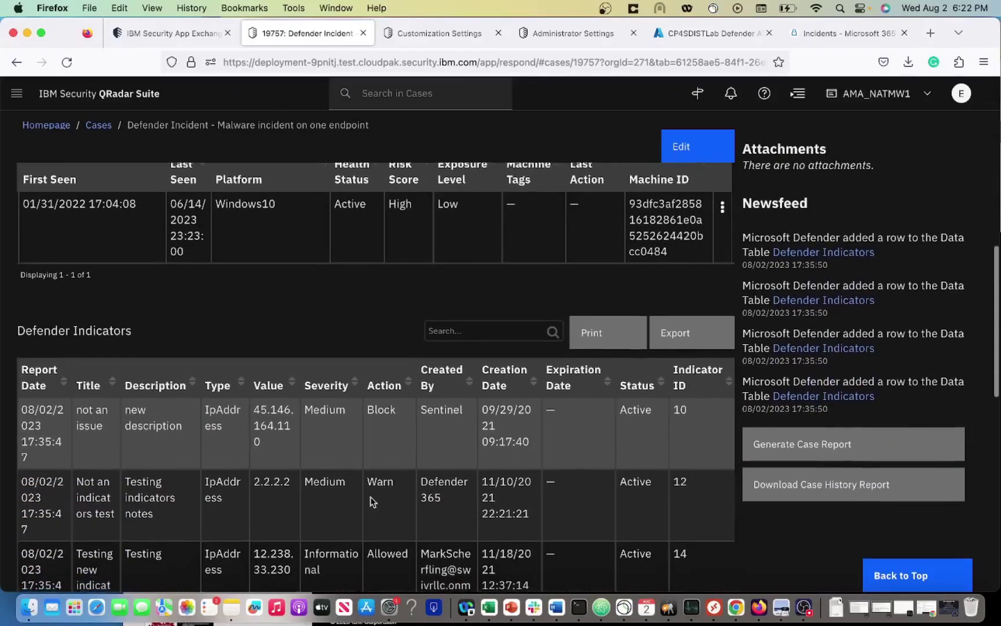
pyautogui.scroll(-4, 371, 502)
pyautogui.hscroll(1, 400, 461)
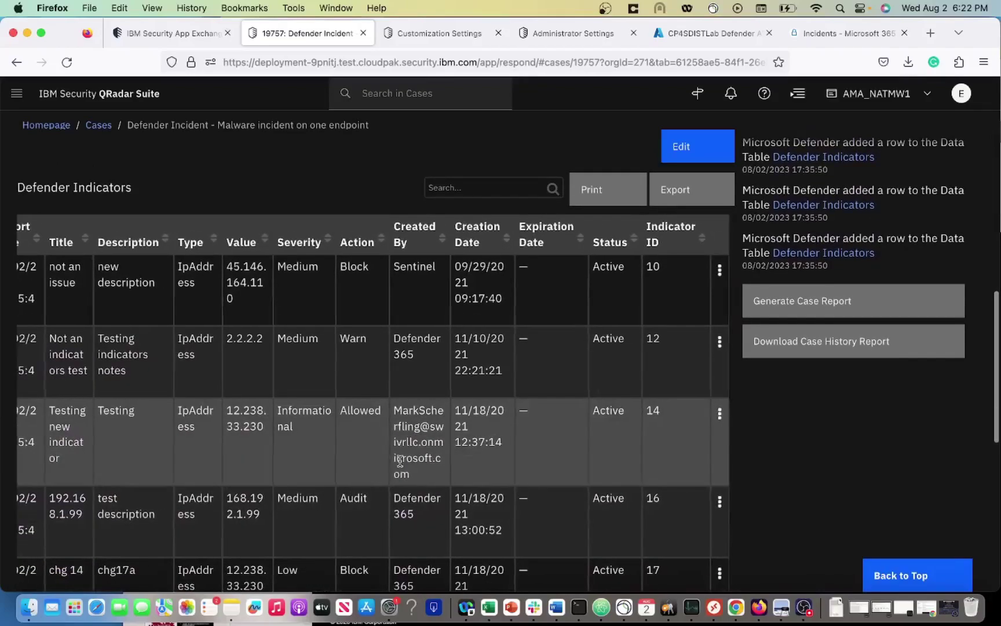
pyautogui.hscroll(-1, 400, 461)
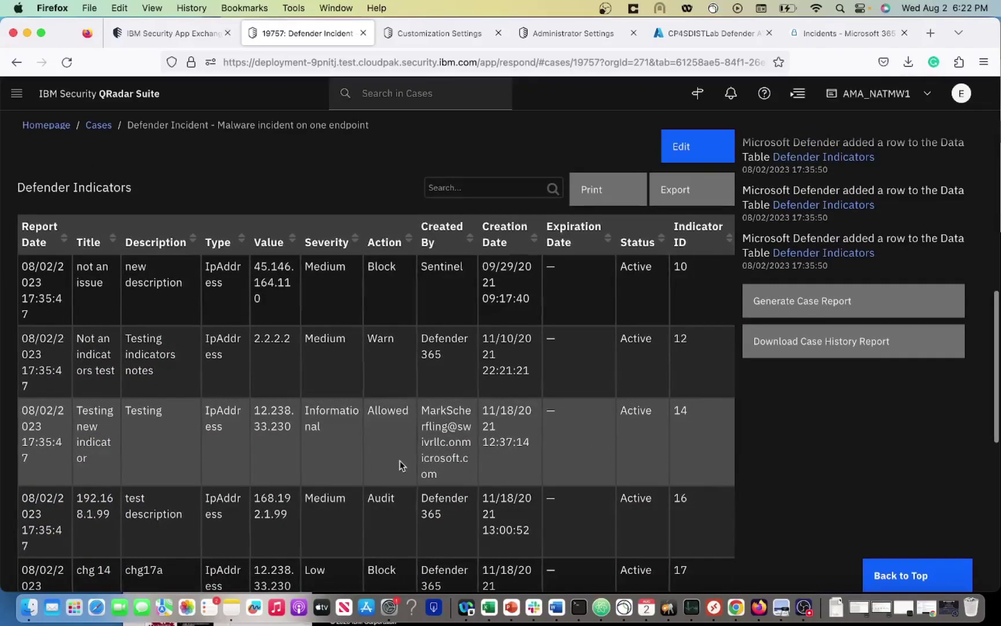
pyautogui.scroll(-2, 400, 464)
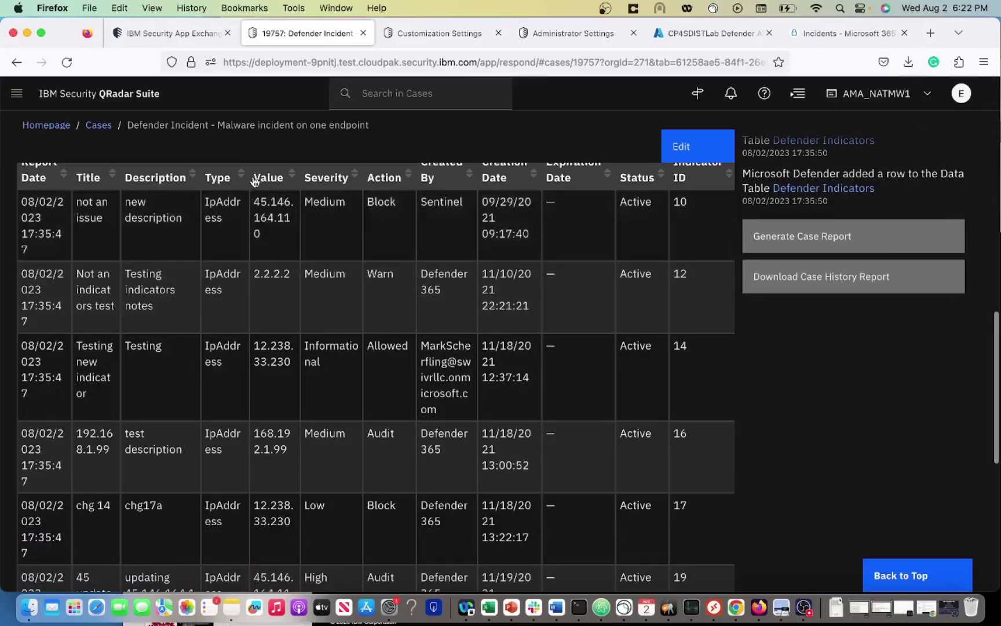
pyautogui.moveTo(249, 180); pyautogui.dragTo(576, 174)
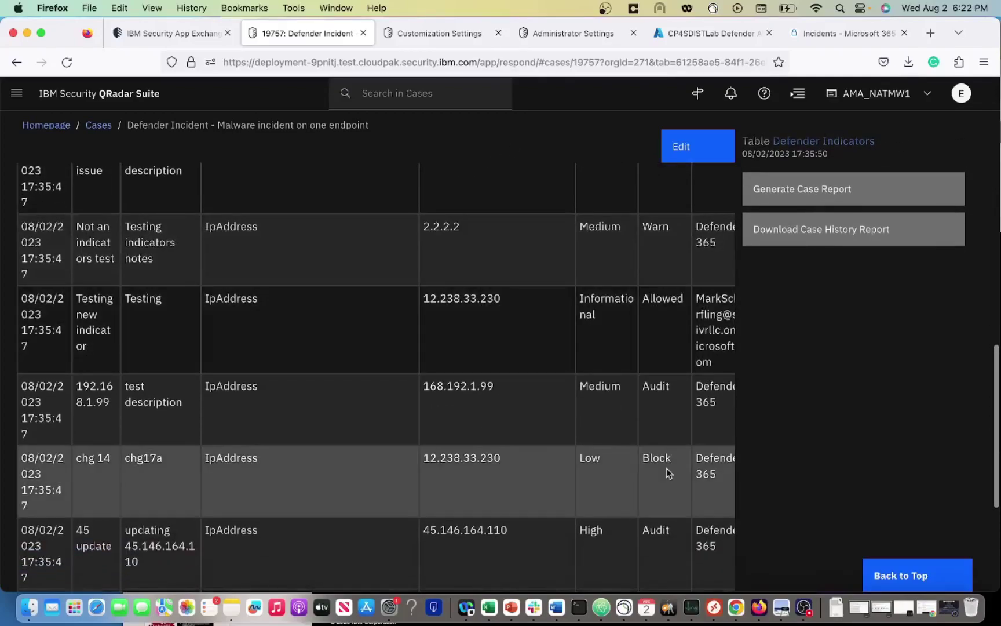
pyautogui.scroll(3, 666, 472)
pyautogui.scroll(-6, 658, 321)
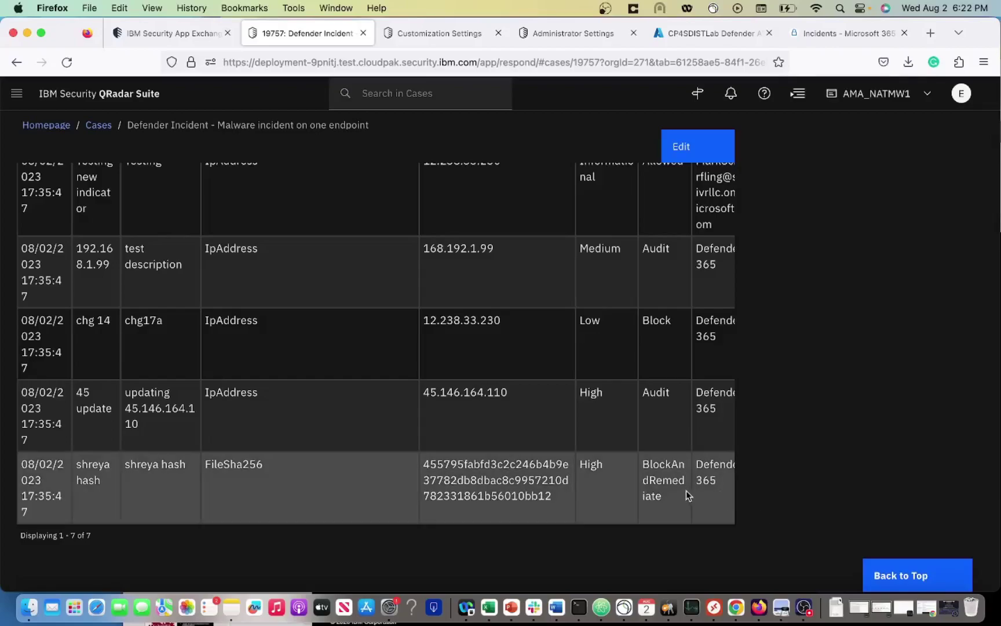
pyautogui.hscroll(-2, 686, 494)
pyautogui.scroll(10, 686, 494)
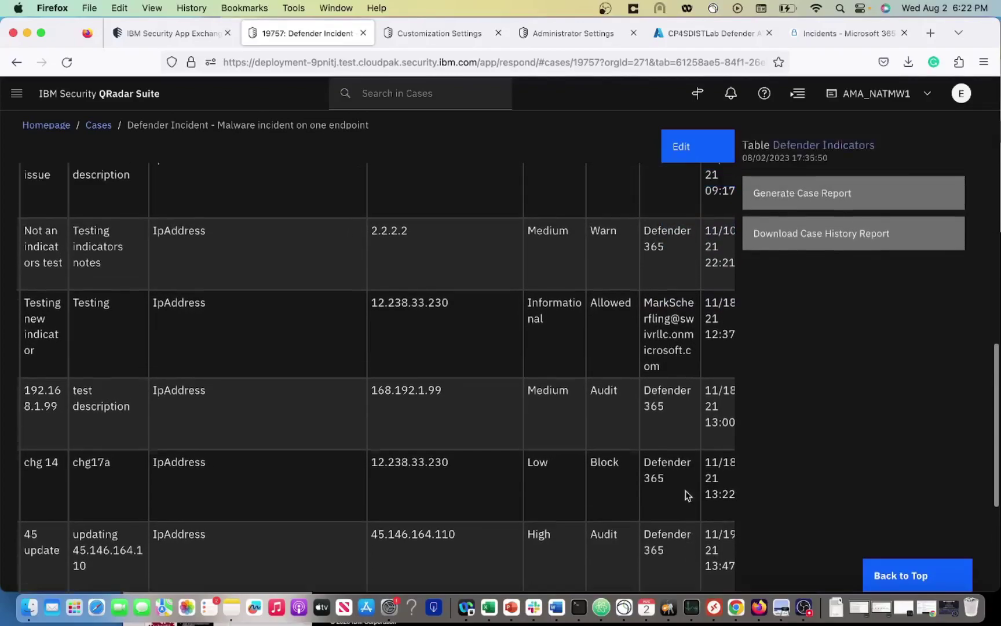
pyautogui.scroll(-5, 685, 494)
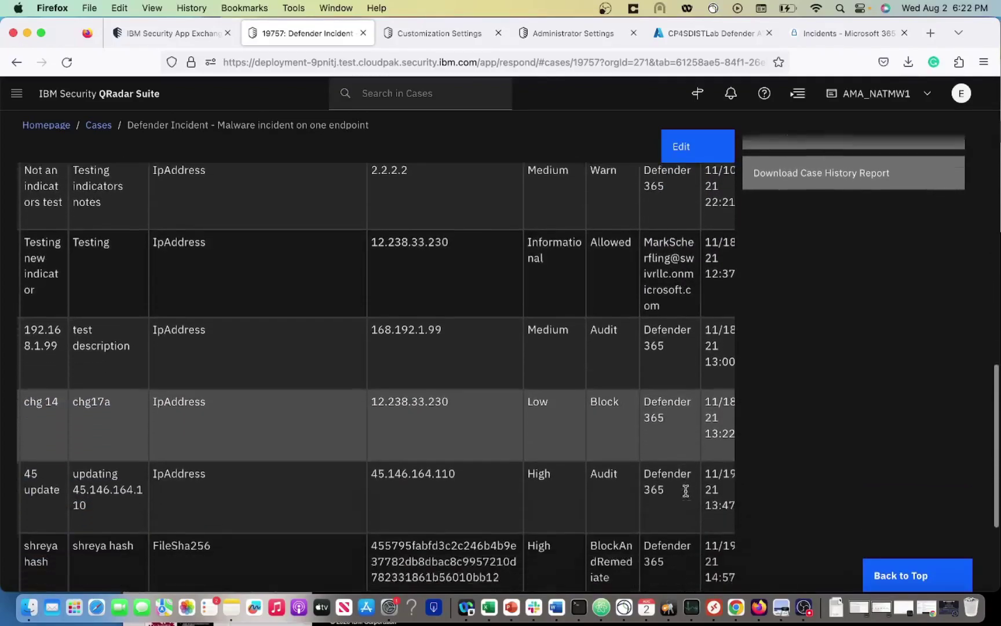
pyautogui.scroll(15, 686, 490)
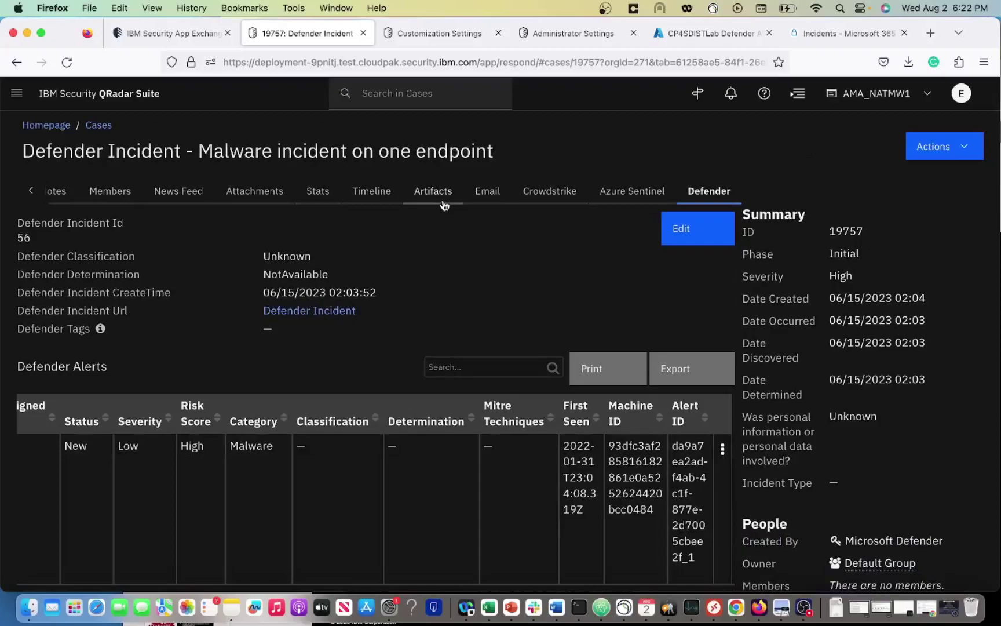
# Step: Open the case's Artifacts list and look over the Malware SHA-256 and SHA-1 hash rows
pyautogui.click(445, 204)
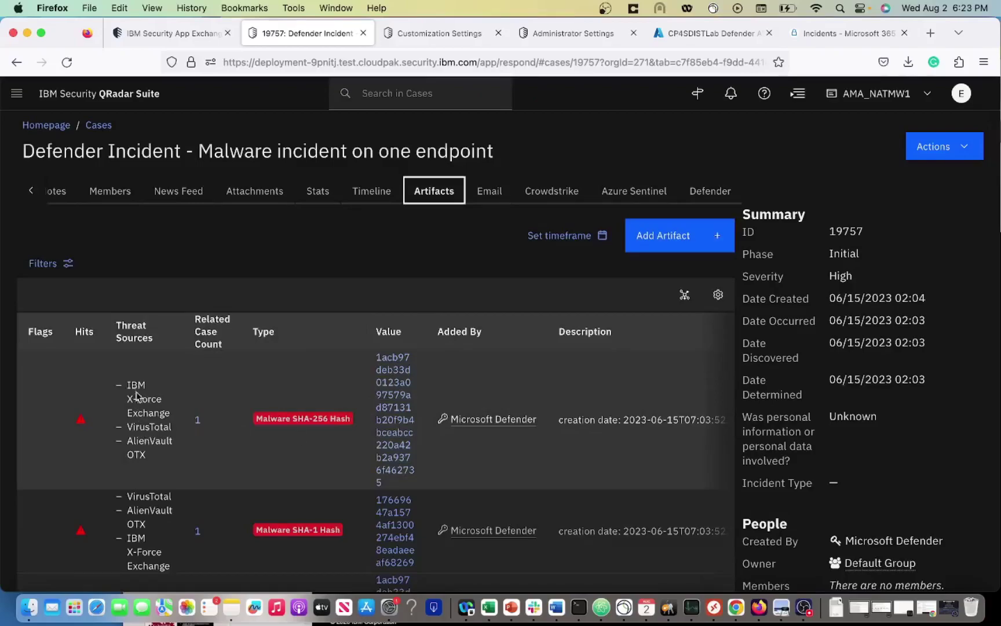
pyautogui.scroll(-3, 162, 456)
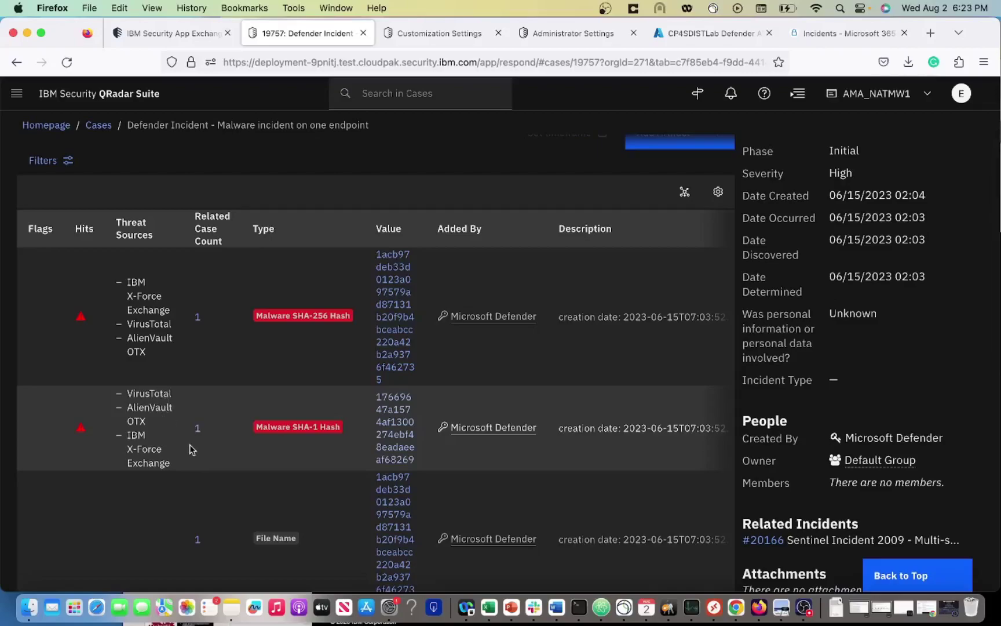
pyautogui.hscroll(3, 313, 419)
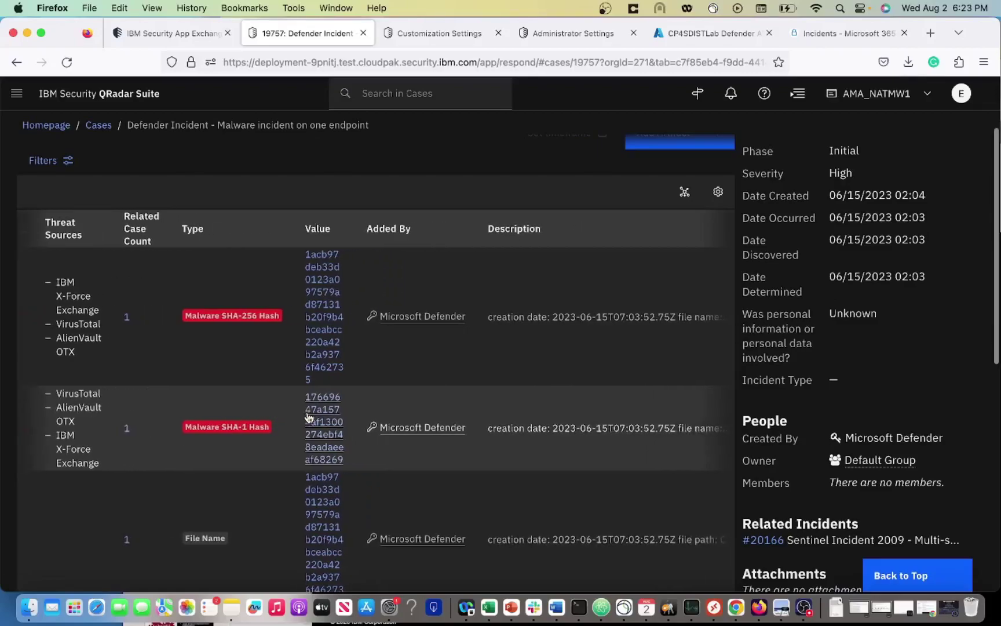
pyautogui.scroll(-2, 425, 435)
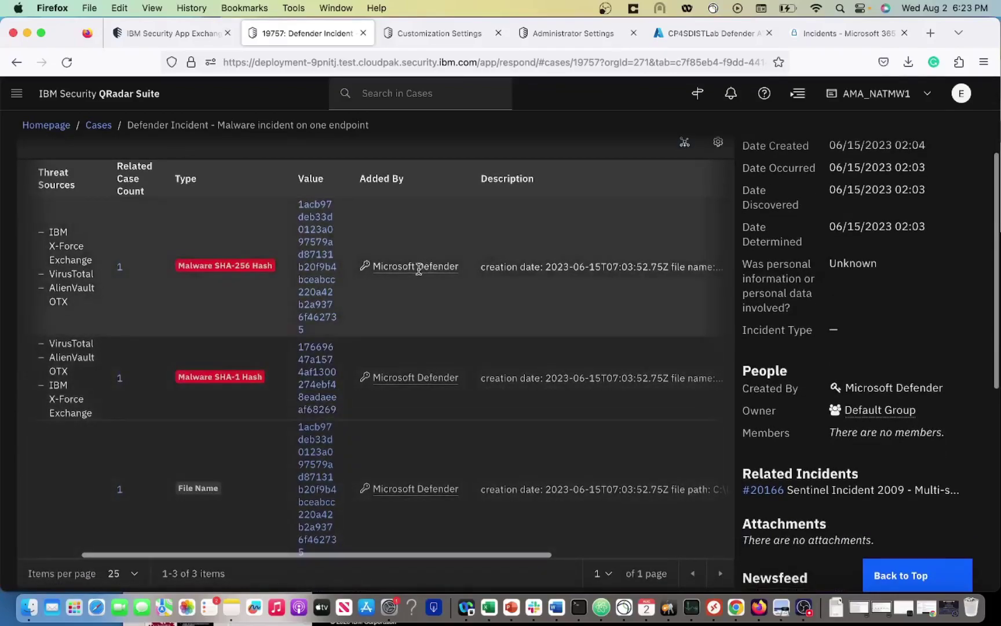
pyautogui.hscroll(8, 432, 284)
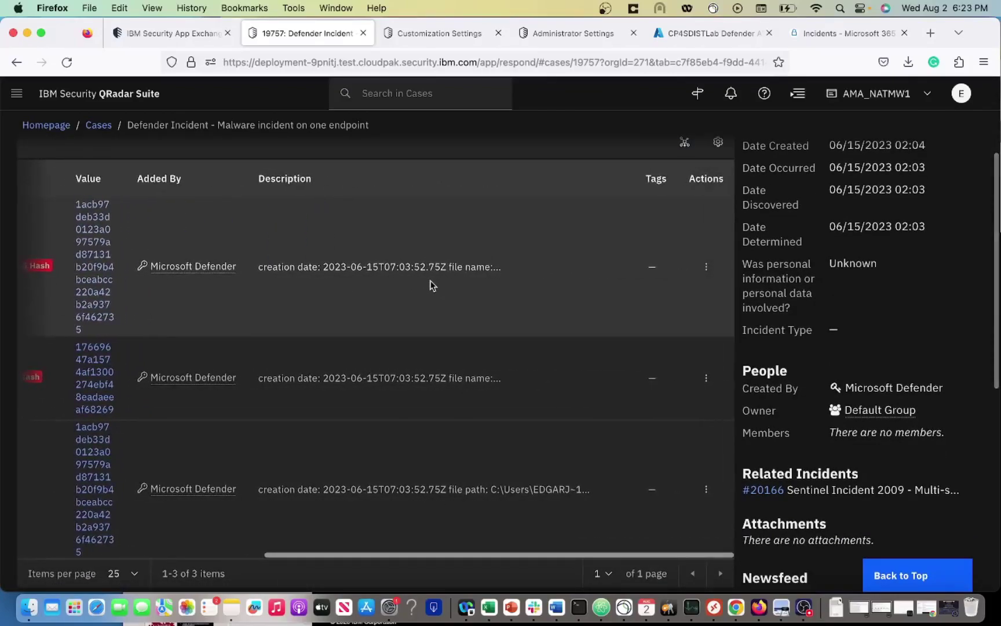
pyautogui.hscroll(-5, 432, 284)
pyautogui.hscroll(-4, 432, 284)
pyautogui.hscroll(8, 432, 284)
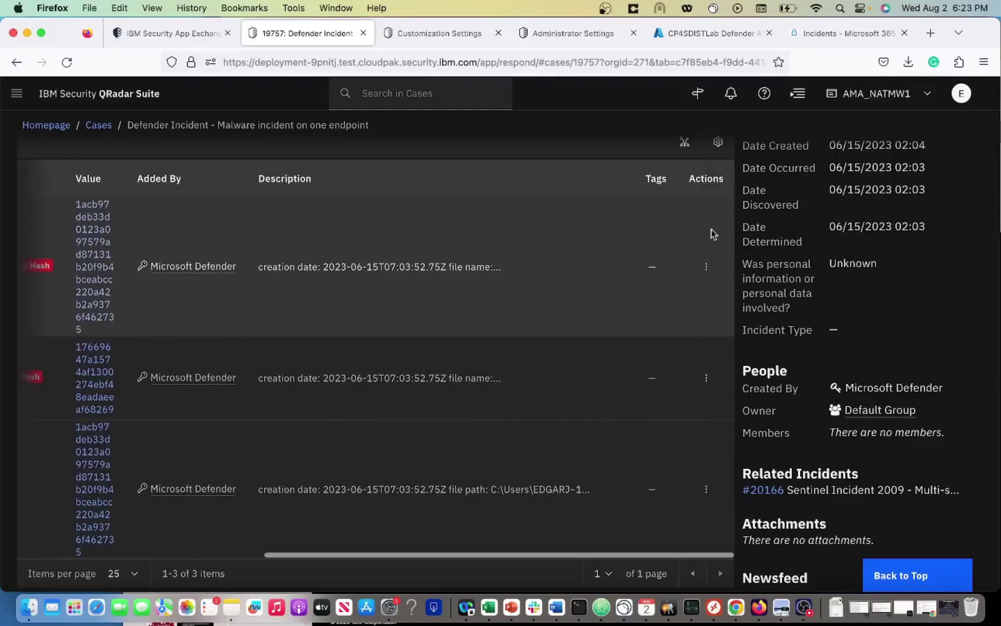
# Step: Review the Defender functions in a hash artifact's Actions menu, then close it
pyautogui.click(707, 268)
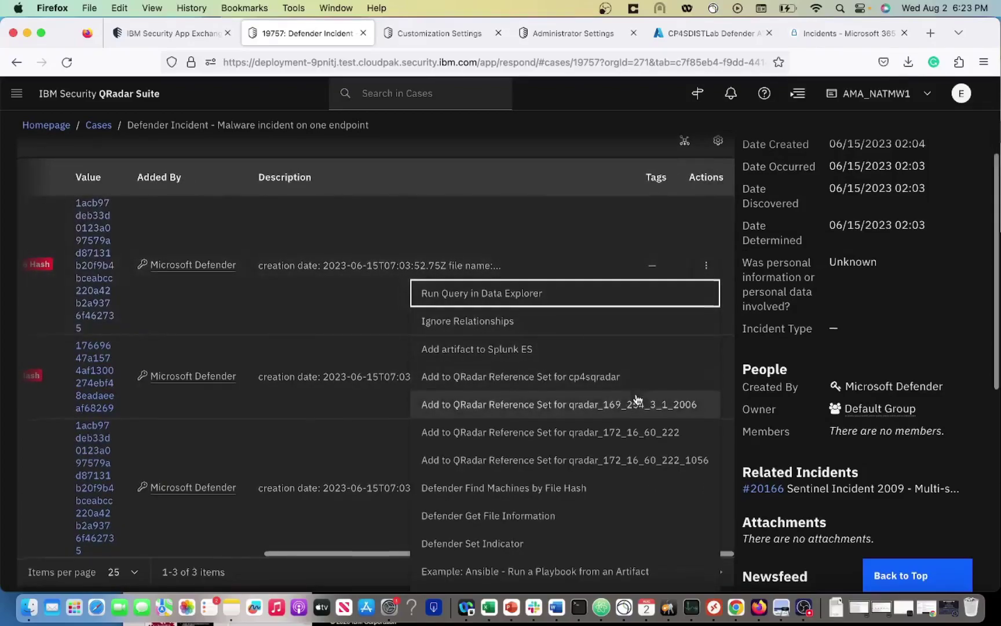
pyautogui.scroll(-5, 637, 400)
pyautogui.scroll(2, 638, 400)
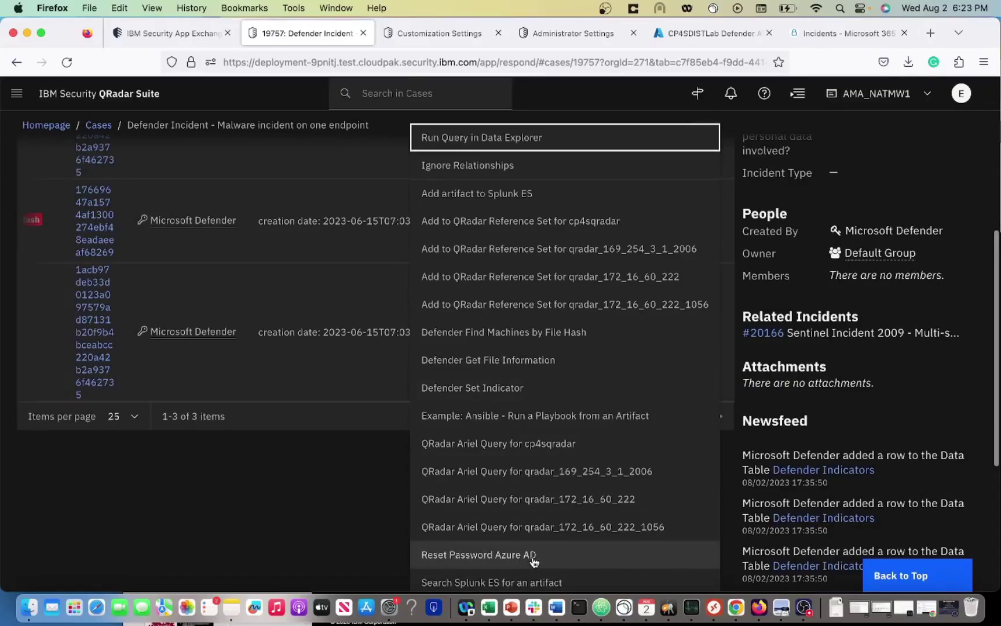
pyautogui.click(244, 516)
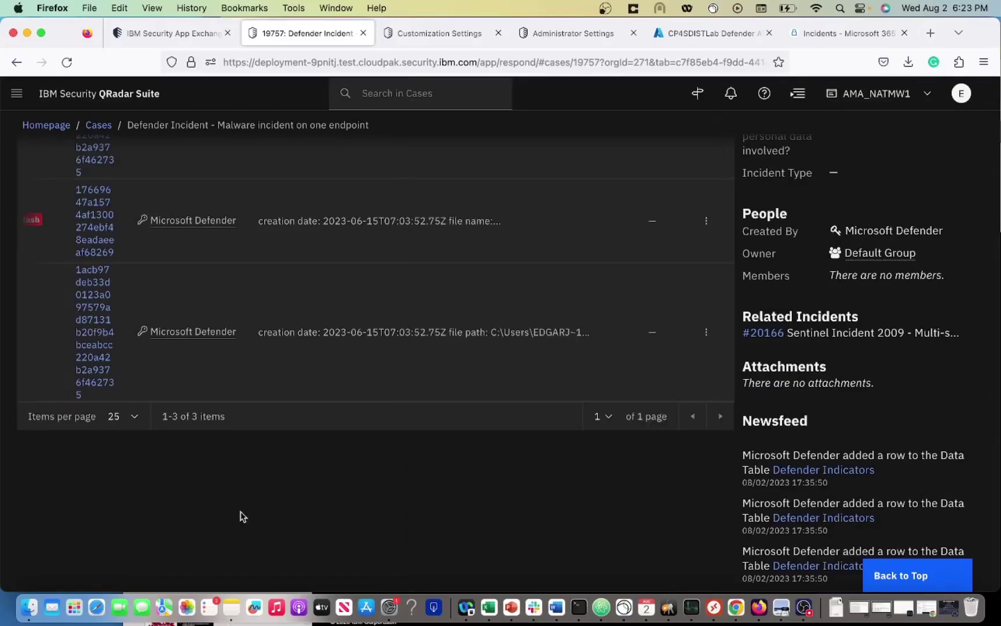
pyautogui.scroll(5, 244, 516)
pyautogui.hscroll(-5, 244, 516)
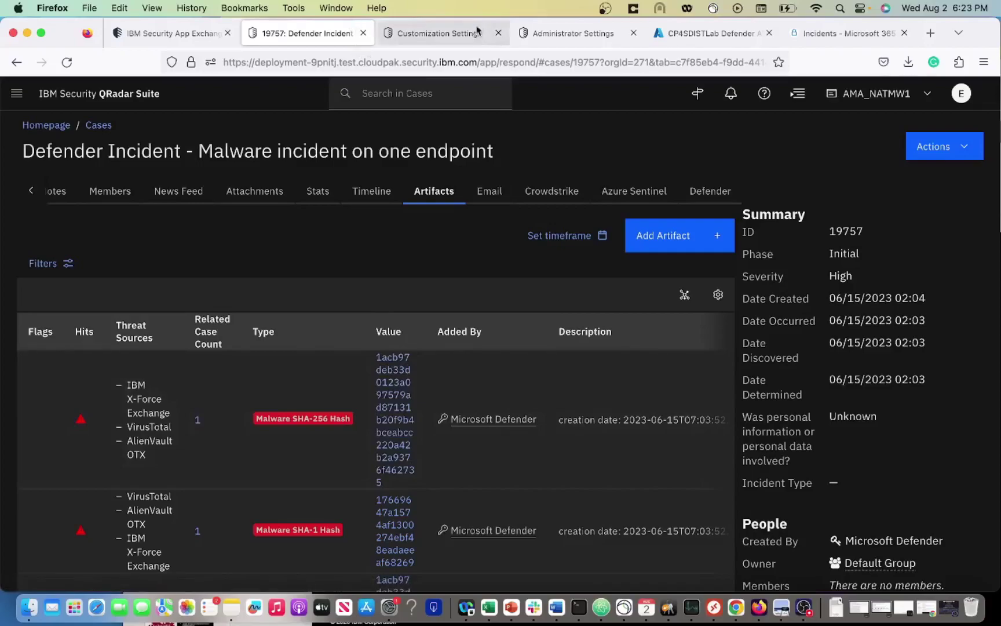
# Step: In the Azure portal, go to Azure Active Directory App registrations and show all applications
pyautogui.click(677, 36)
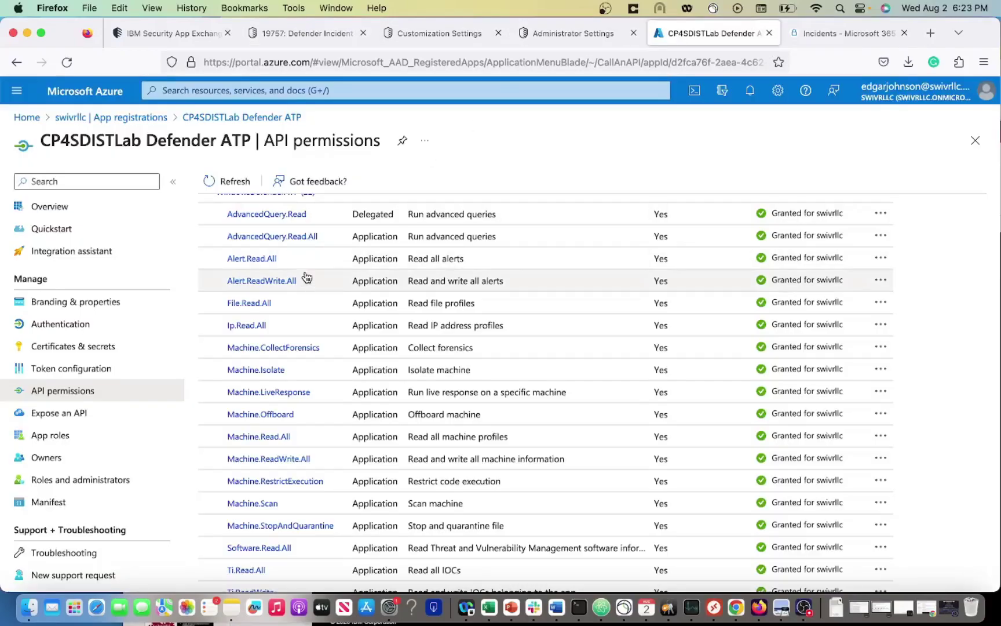
pyautogui.scroll(5, 287, 247)
pyautogui.scroll(3, 287, 246)
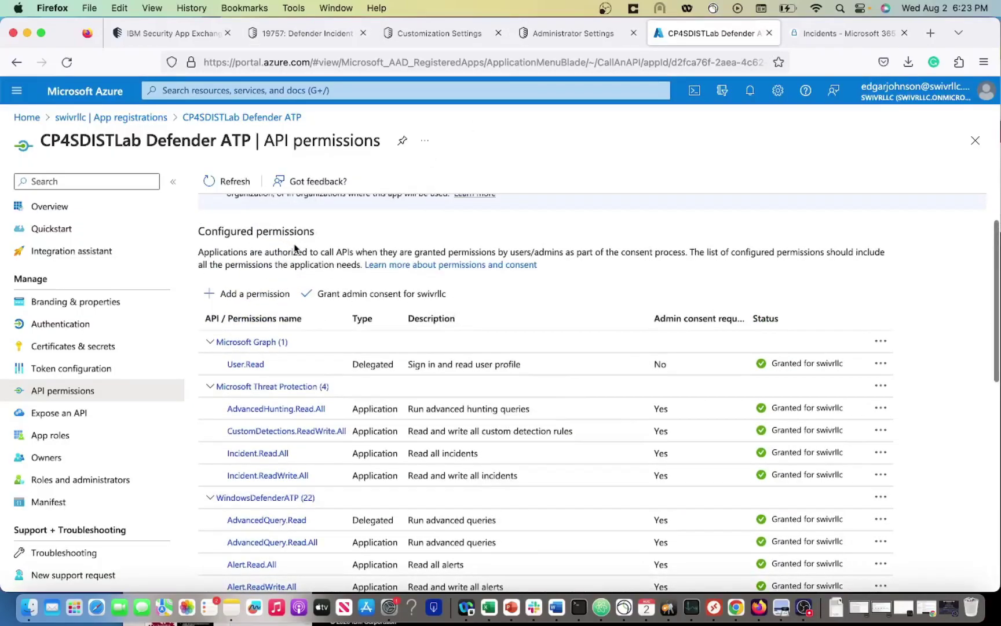
pyautogui.scroll(-1, 244, 406)
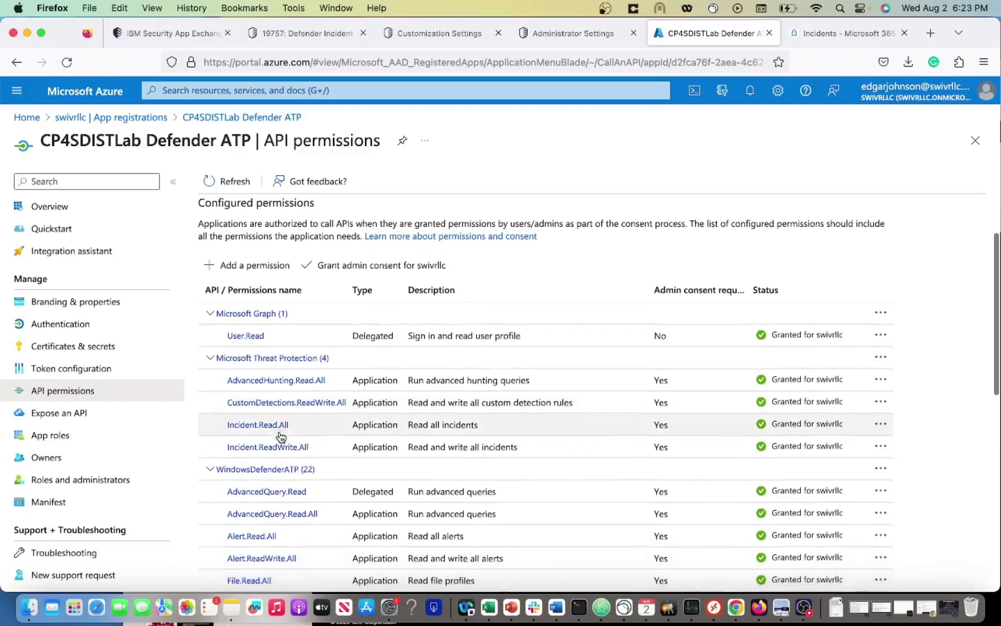
pyautogui.click(184, 90)
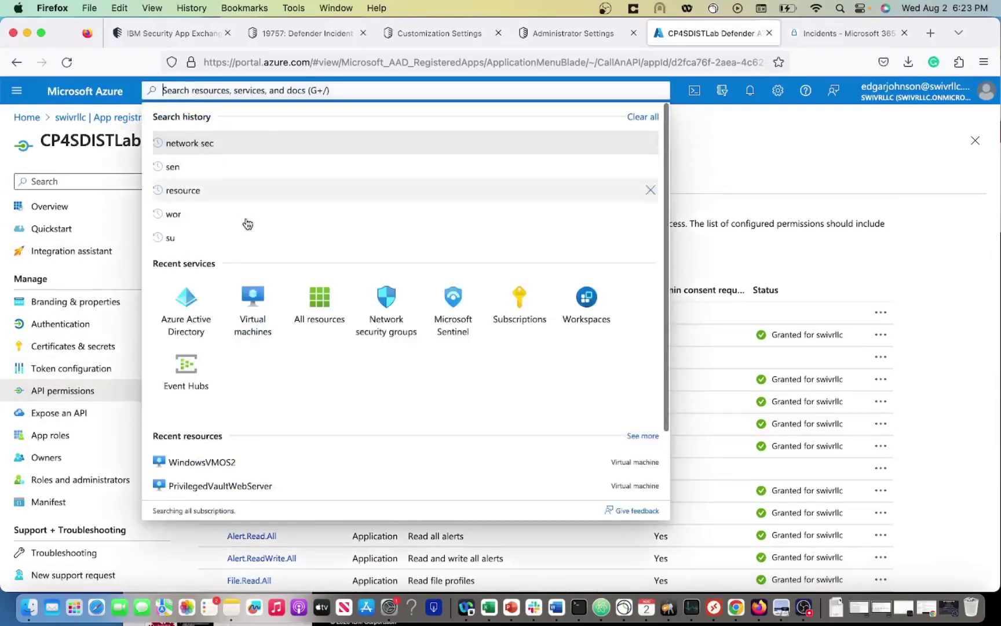
pyautogui.click(182, 324)
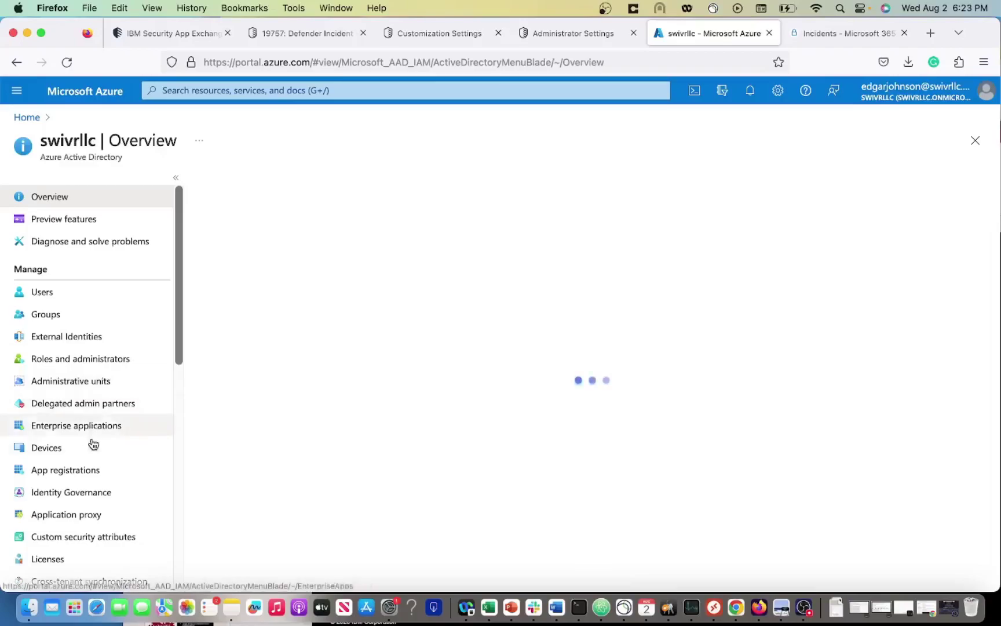
pyautogui.click(89, 469)
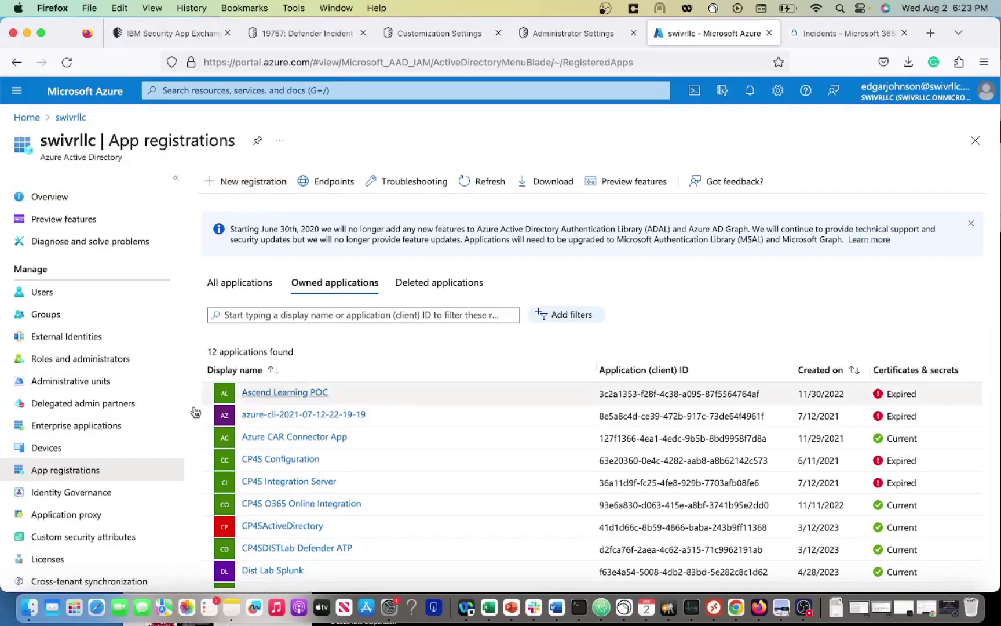
pyautogui.click(258, 283)
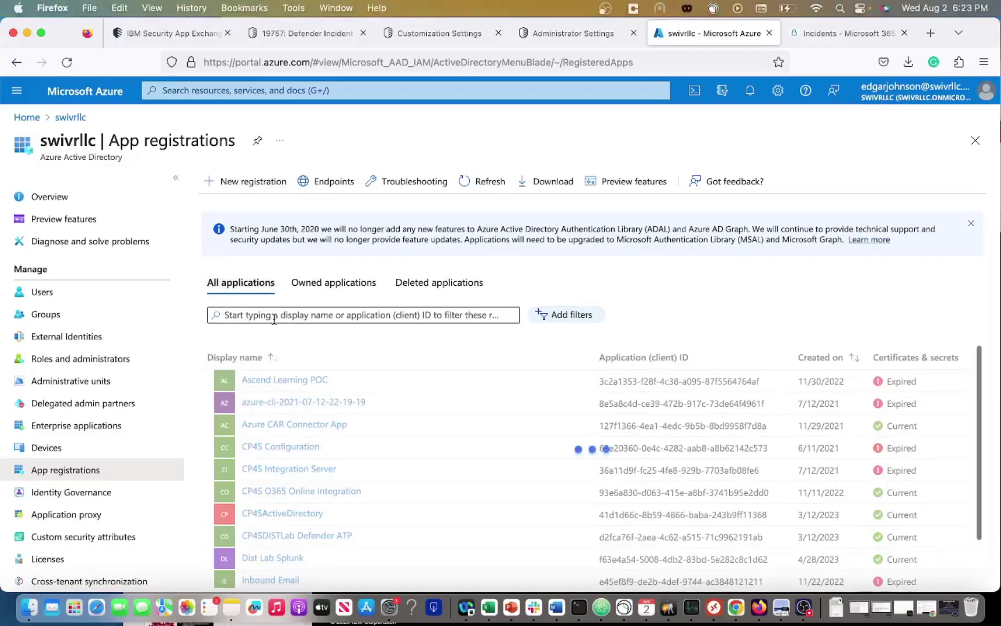
# Step: Filter by 'Defe' and check the CP4SDISTLab Defender ATP app's granted API permissions
pyautogui.click(274, 316)
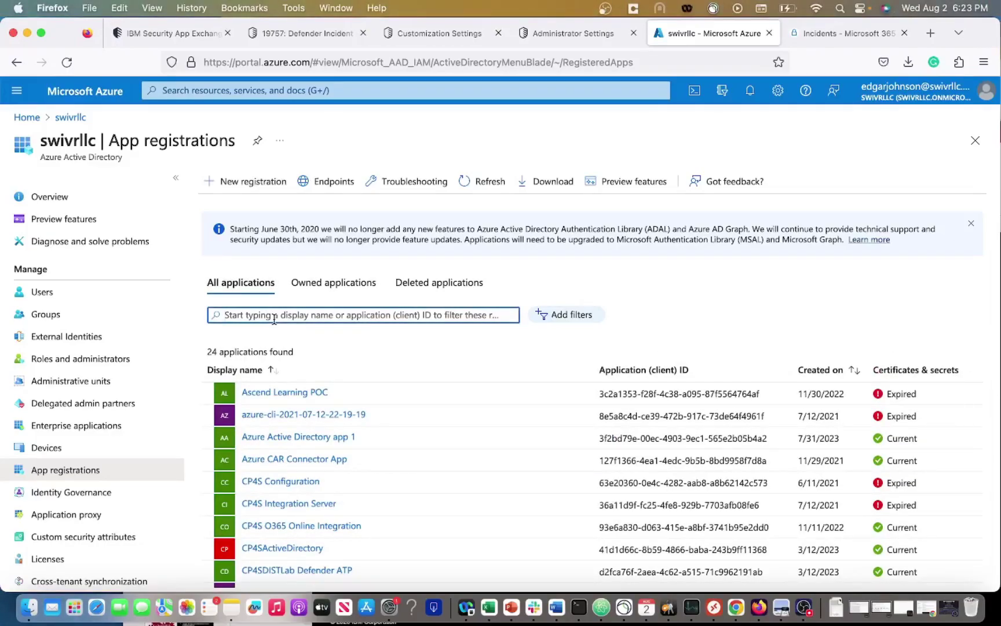
pyautogui.write('Def')
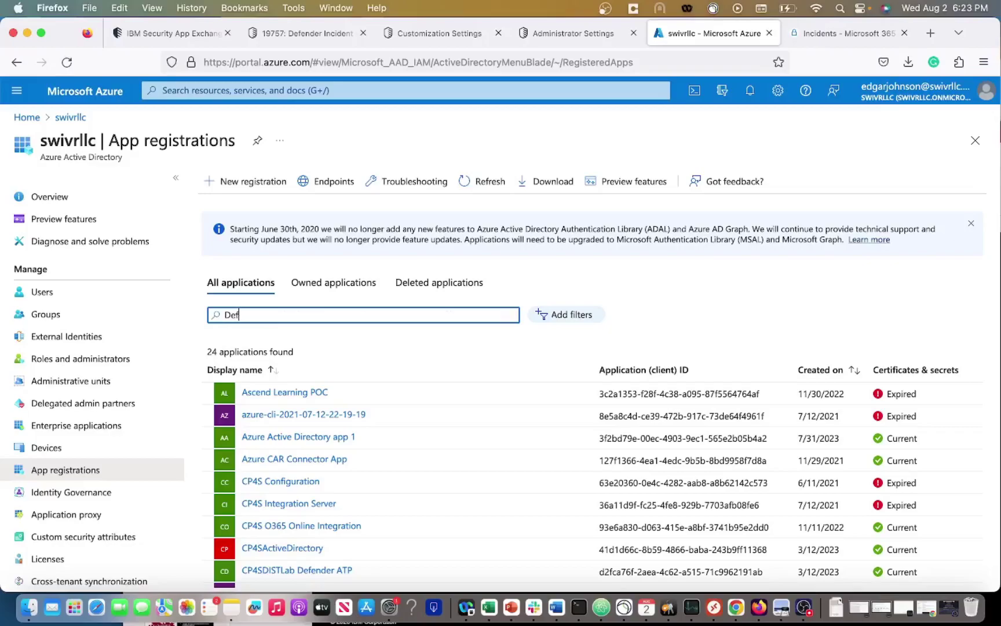
pyautogui.write('e')
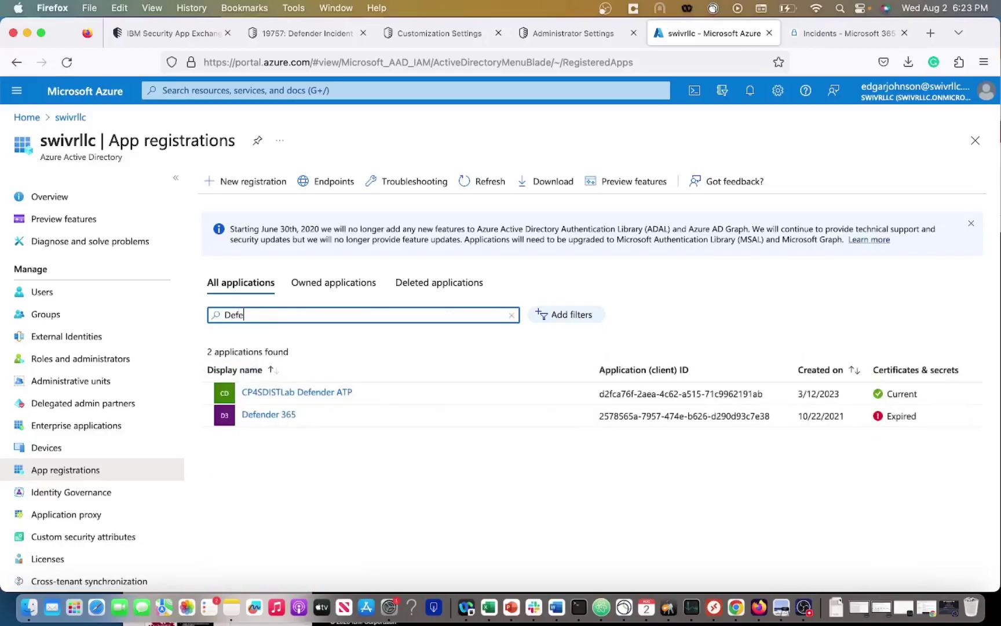
pyautogui.click(271, 390)
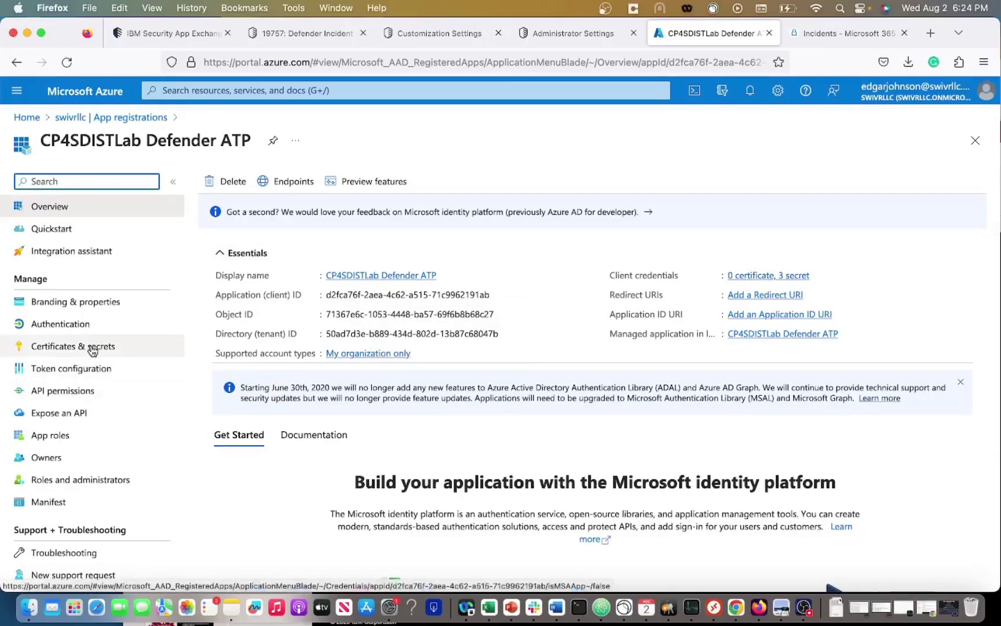
pyautogui.click(88, 391)
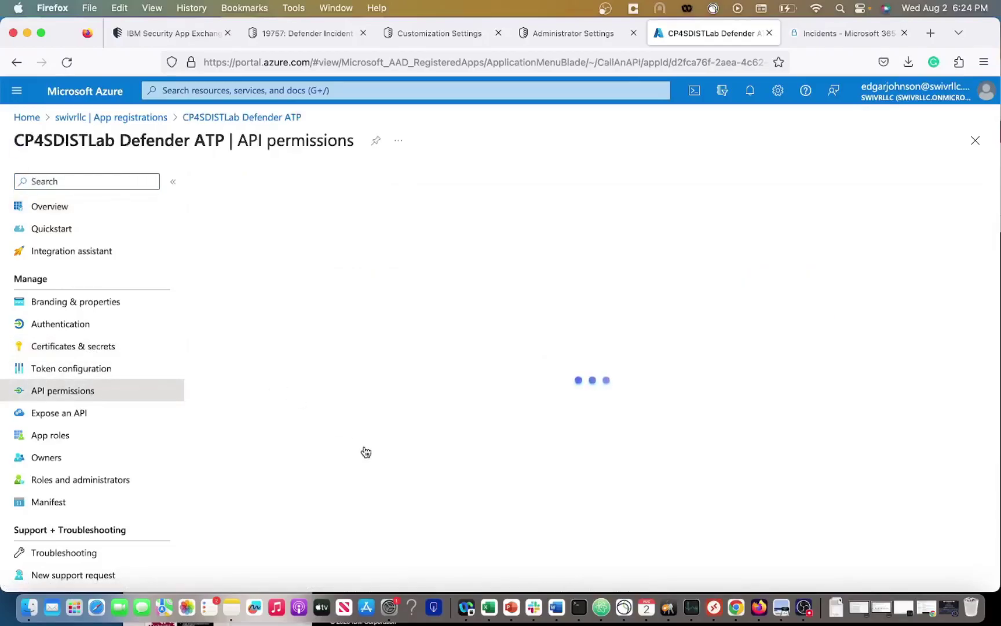
pyautogui.scroll(-5, 366, 452)
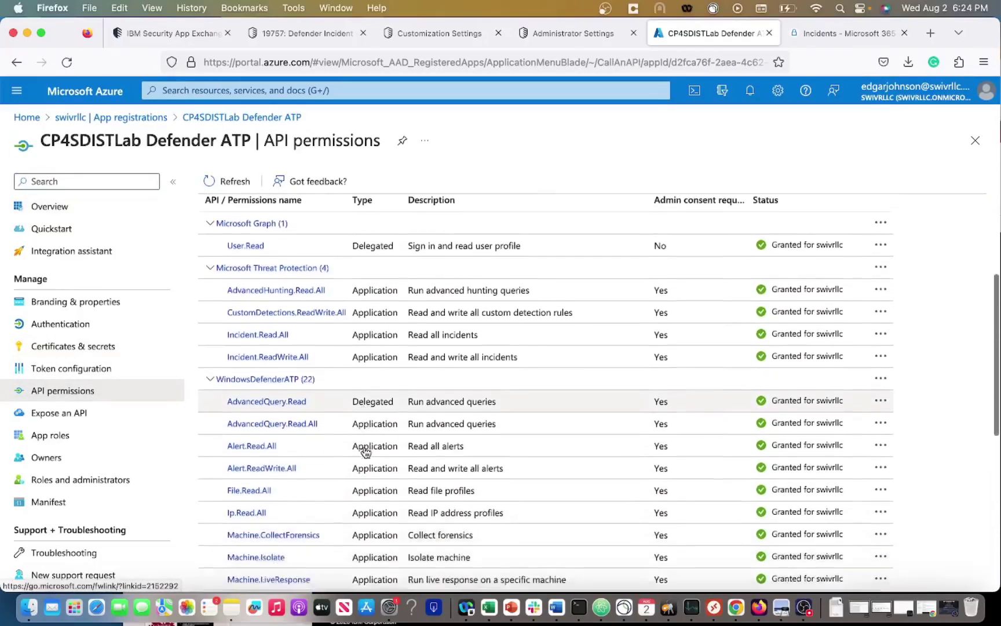
pyautogui.scroll(-5, 365, 452)
pyautogui.scroll(7, 365, 452)
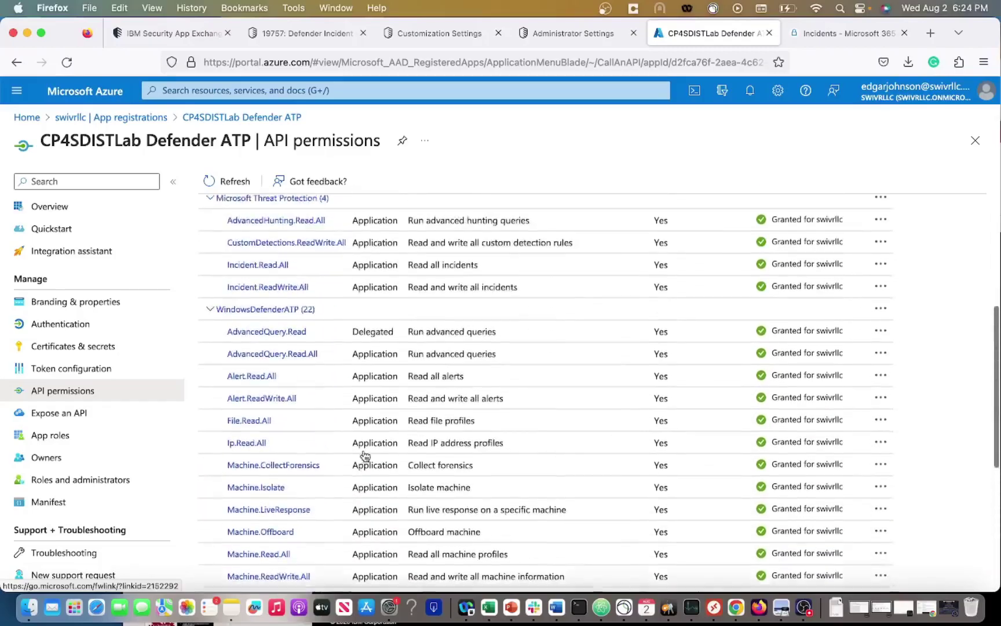
# Step: Open the Microsoft Defender app's app.config to check polling_lookback 120 and polling_interval 60
pyautogui.click(557, 34)
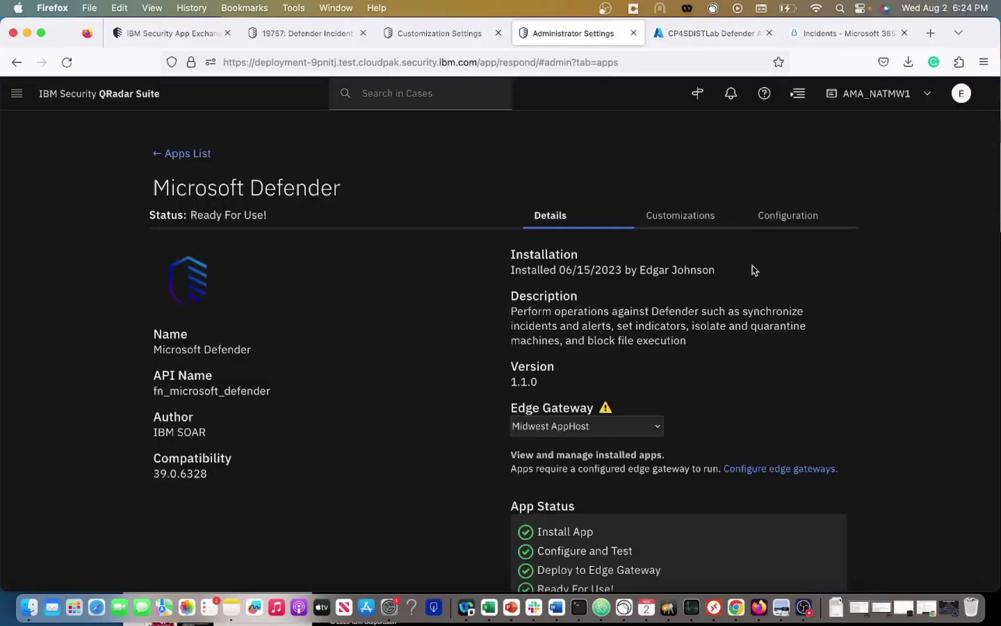
pyautogui.click(768, 222)
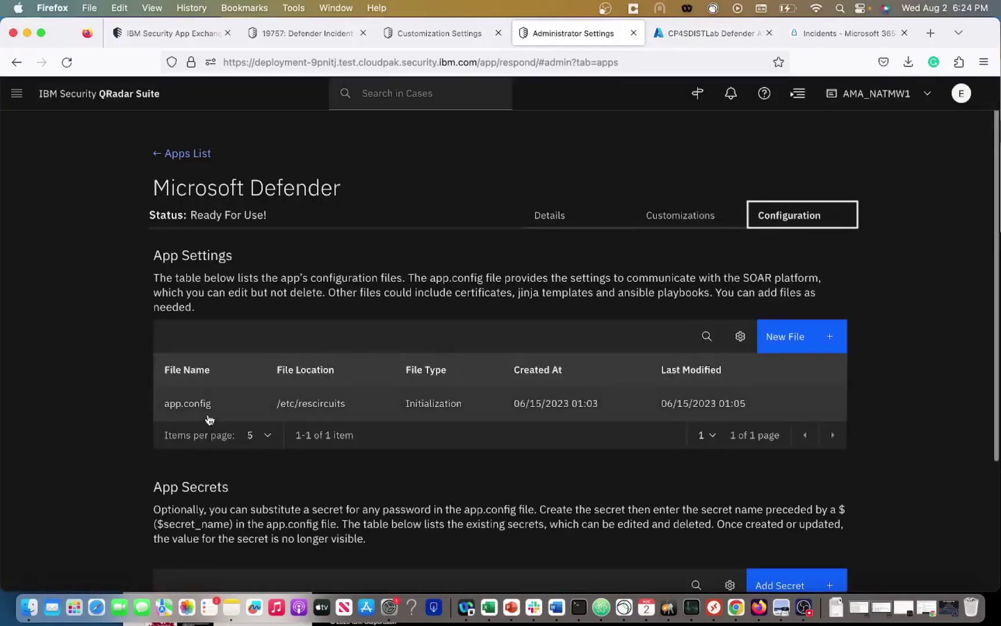
pyautogui.click(209, 420)
pyautogui.scroll(-6, 209, 359)
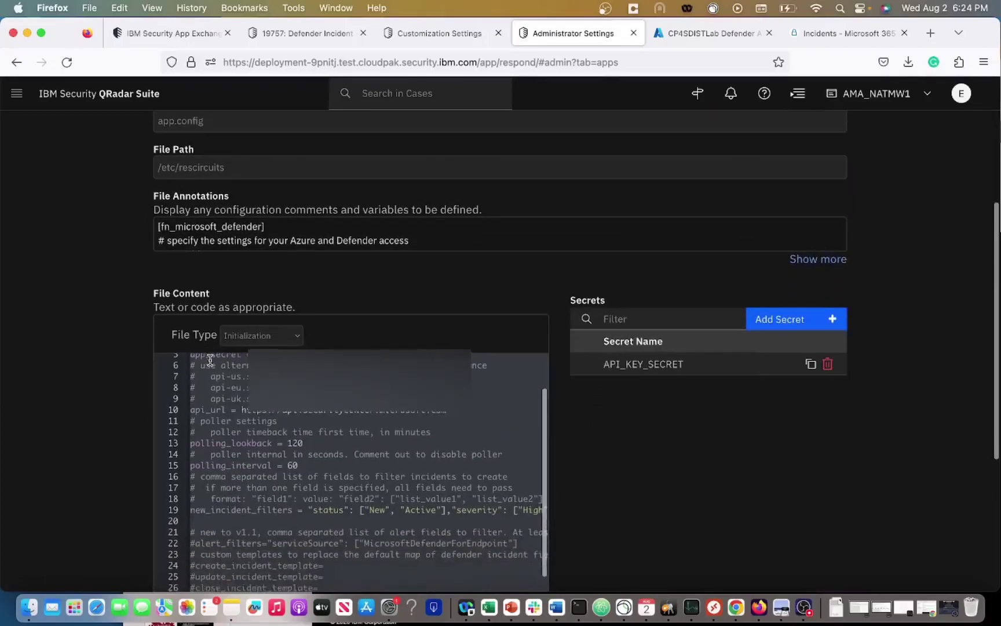
pyautogui.scroll(-3, 210, 359)
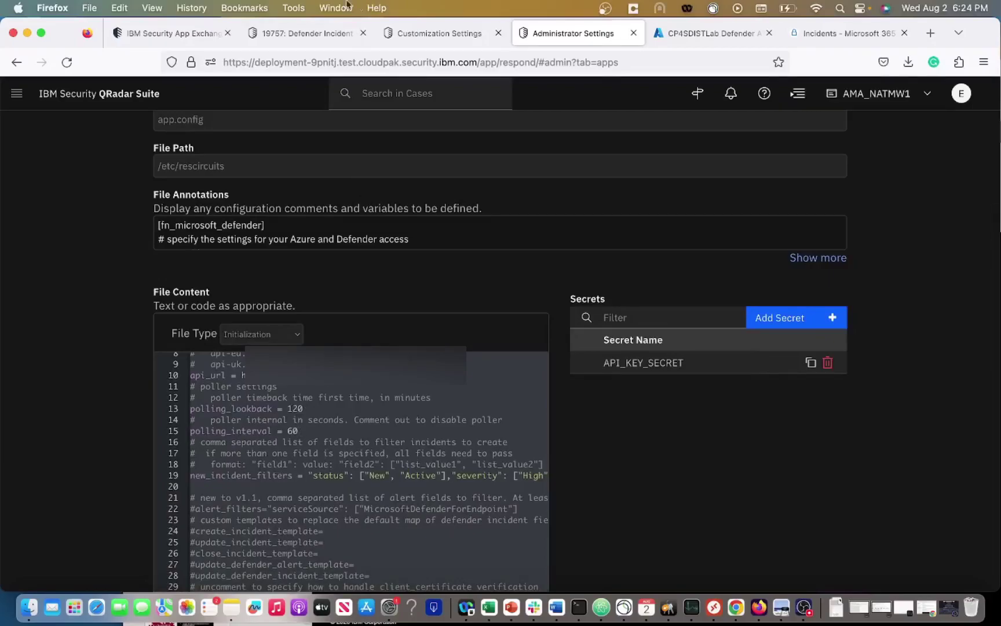
pyautogui.click(319, 33)
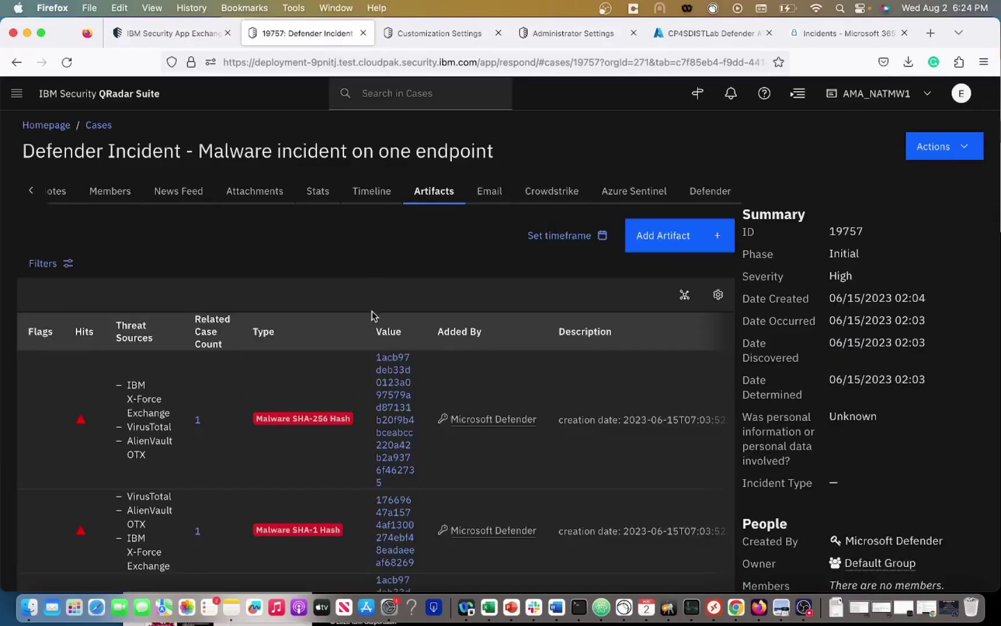